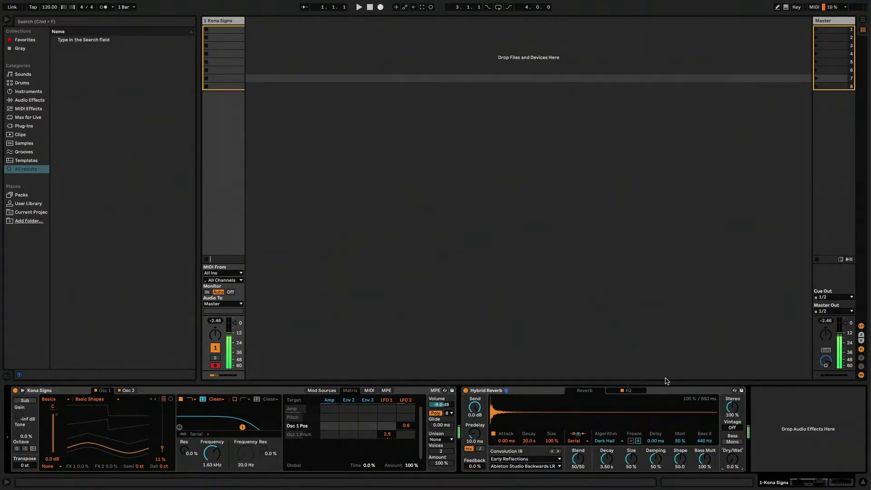
- Collapse the Kona Signs instrument and switch the Hybrid Reverb routing to Parallel
{"action": "double_click", "coordinate": [91, 391]}
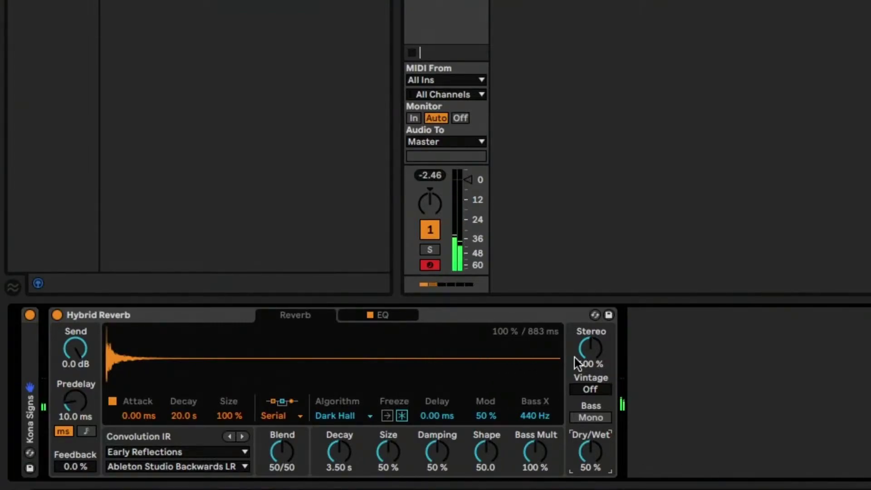
{"action": "left_click", "coordinate": [291, 417]}
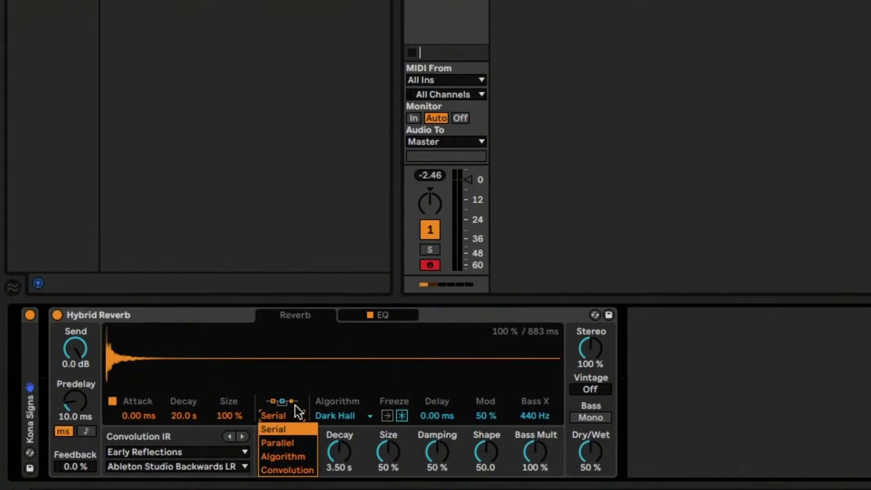
{"action": "left_click", "coordinate": [292, 441]}
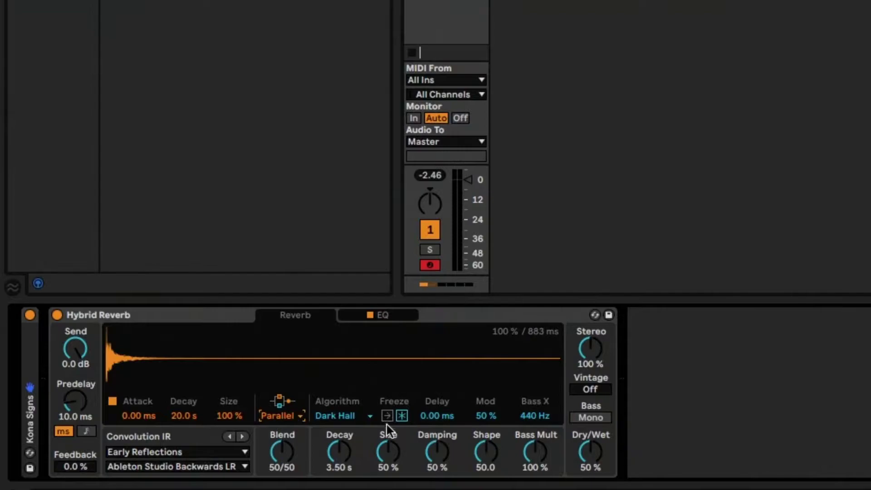
- Shift the reverb's Blend to 66/34 in the parallel routing and switch the routing to Convolution
{"action": "mouse_move", "coordinate": [282, 452]}
{"action": "left_mouse_down"}
{"action": "mouse_move", "coordinate": [282, 463]}
{"action": "mouse_move", "coordinate": [282, 442]}
{"action": "mouse_move", "coordinate": [282, 459]}
{"action": "mouse_move", "coordinate": [282, 442]}
{"action": "mouse_move", "coordinate": [276, 452]}
{"action": "left_mouse_up"}
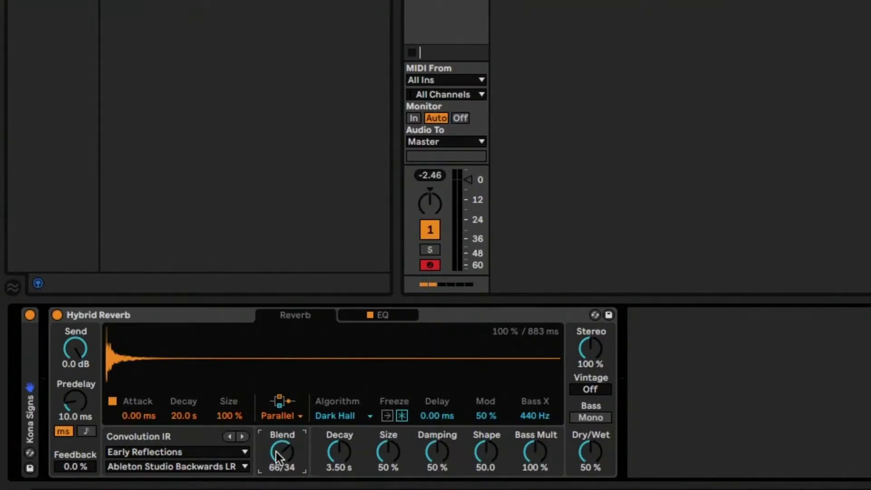
{"action": "left_click", "coordinate": [293, 416]}
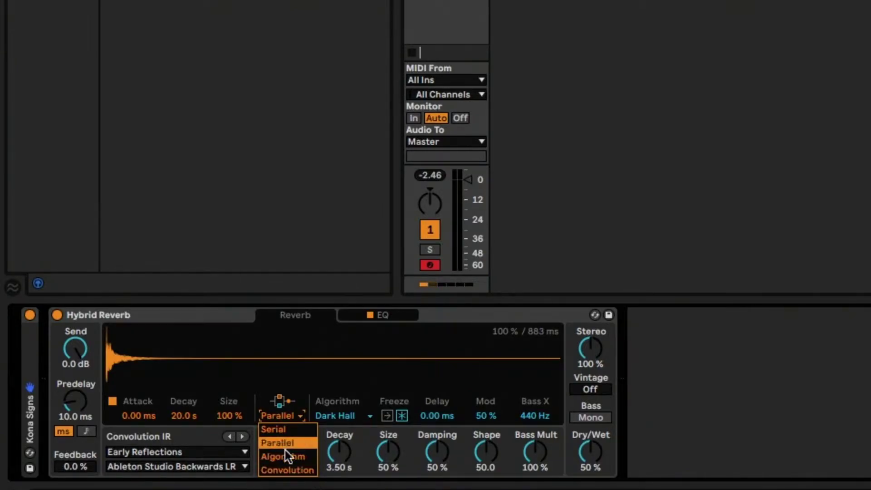
{"action": "left_click", "coordinate": [287, 470]}
- Lower the reverb's Send to -inf dB, raise it to -42 dB, and reset it to 0.0 dB
{"action": "left_click_drag", "start_coordinate": [88, 343], "coordinate": [87, 391]}
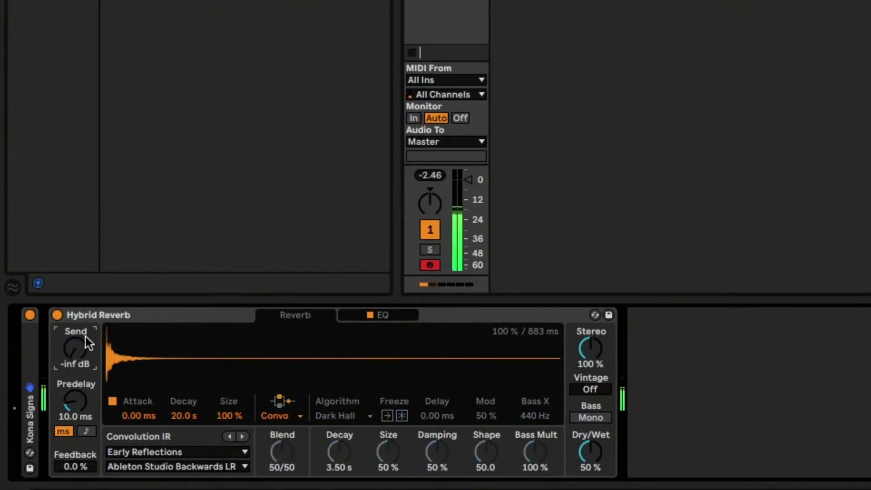
{"action": "left_click_drag", "start_coordinate": [80, 353], "coordinate": [80, 347]}
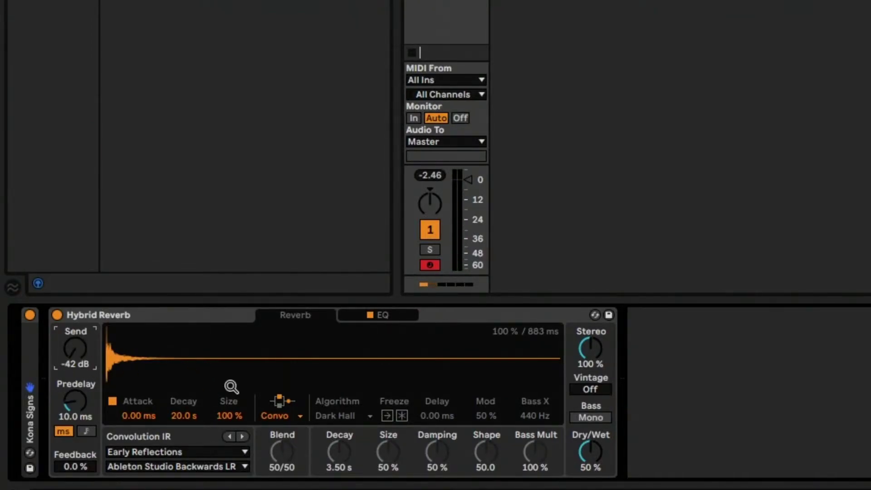
{"action": "key", "text": "Delete"}
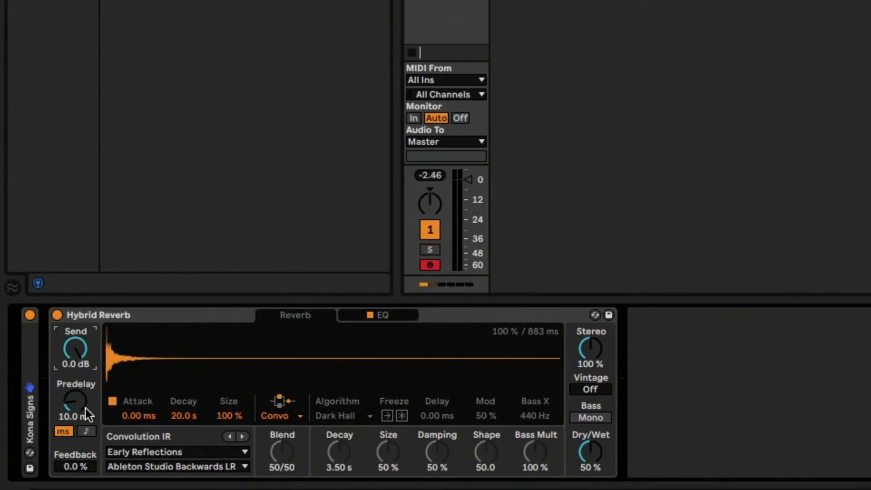
- Switch the Predelay to tempo-synced note values and back to milliseconds
{"action": "left_click", "coordinate": [89, 432]}
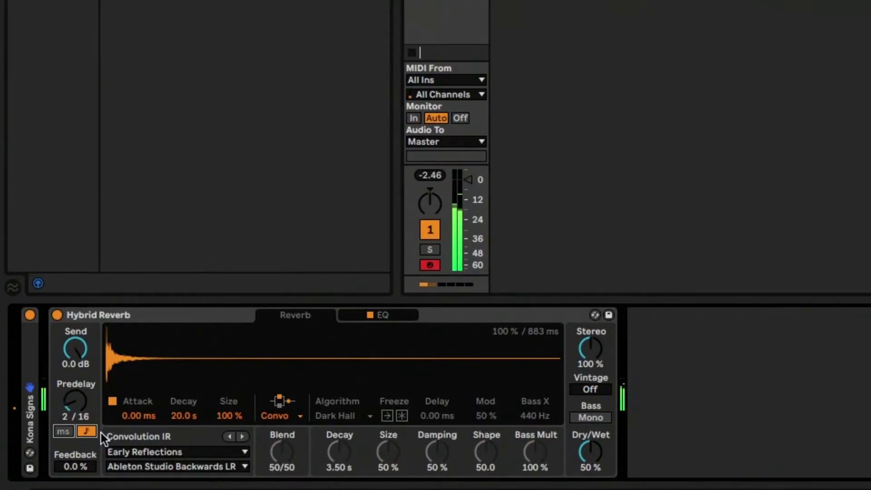
{"action": "left_click", "coordinate": [63, 431]}
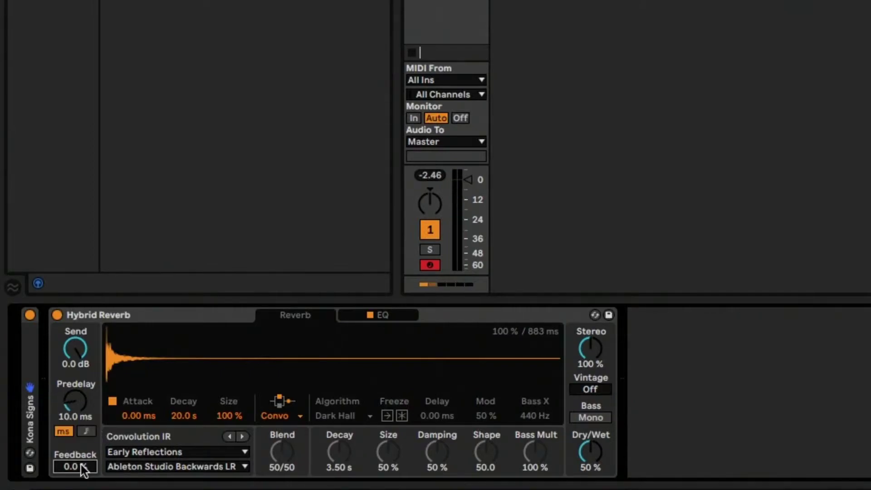
- Set the routing to Serial and try the reverb's Feedback at 62 %, returning it to 0.0 %
{"action": "left_click", "coordinate": [285, 411]}
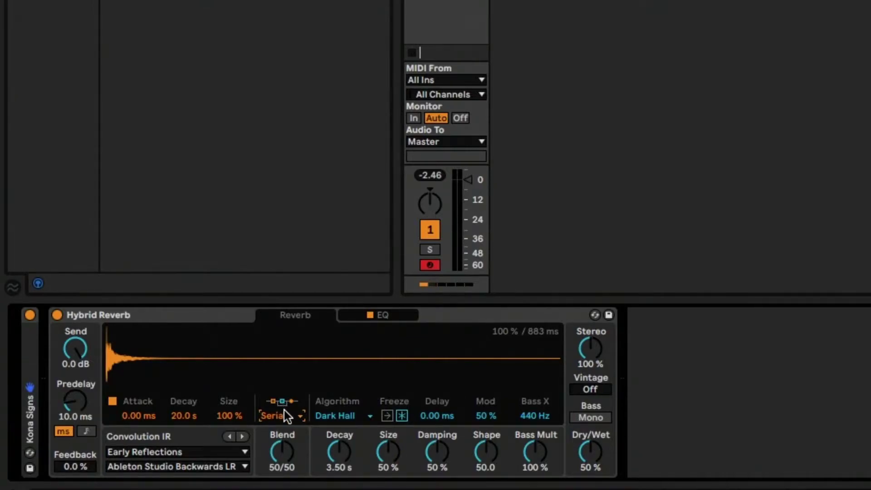
{"action": "left_click_drag", "start_coordinate": [75, 467], "coordinate": [95, 452]}
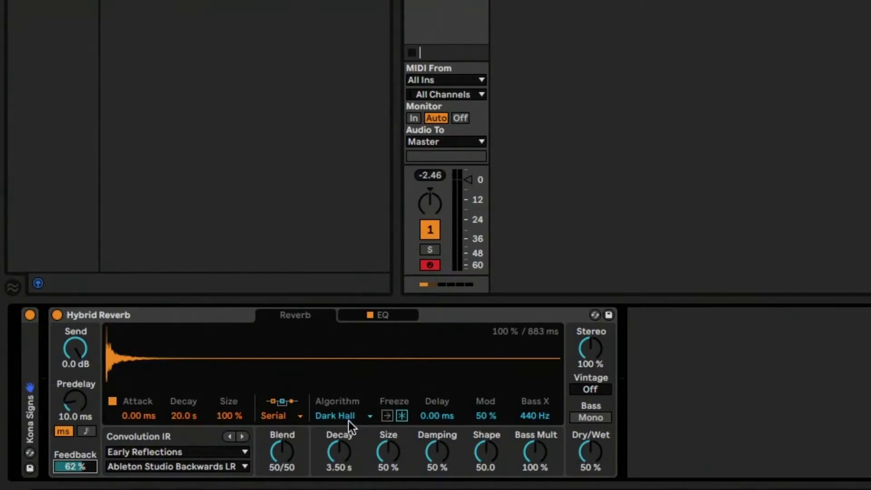
{"action": "left_click_drag", "start_coordinate": [68, 467], "coordinate": [68, 488]}
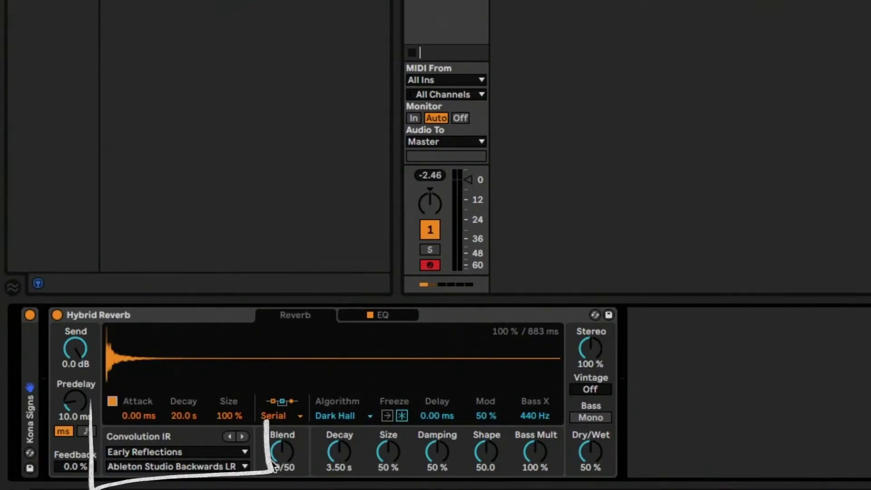
- Switch the Hybrid Reverb routing to Convolution
{"action": "left_click", "coordinate": [276, 415]}
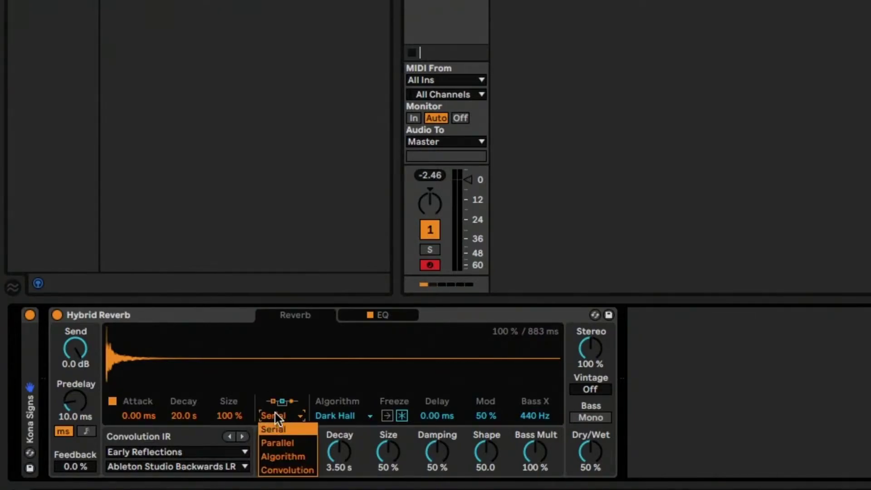
{"action": "left_click", "coordinate": [289, 466]}
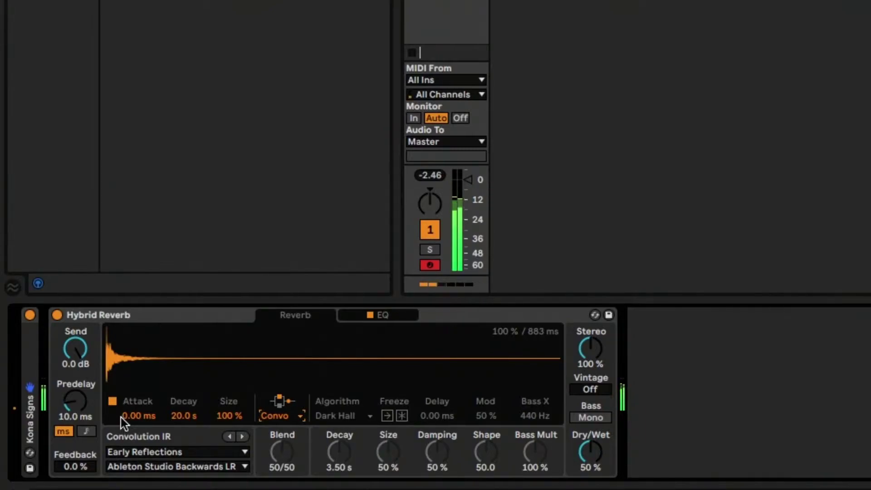
- Zoom into the start of the impulse response, leave its Attack at 0.00 ms, and set Dry/Wet to 100 %
{"action": "mouse_move", "coordinate": [132, 418]}
{"action": "left_mouse_down"}
{"action": "mouse_move", "coordinate": [133, 379]}
{"action": "mouse_move", "coordinate": [132, 418]}
{"action": "left_mouse_up"}
{"action": "left_click_drag", "start_coordinate": [115, 339], "coordinate": [115, 368]}
{"action": "left_click_drag", "start_coordinate": [139, 415], "coordinate": [141, 488]}
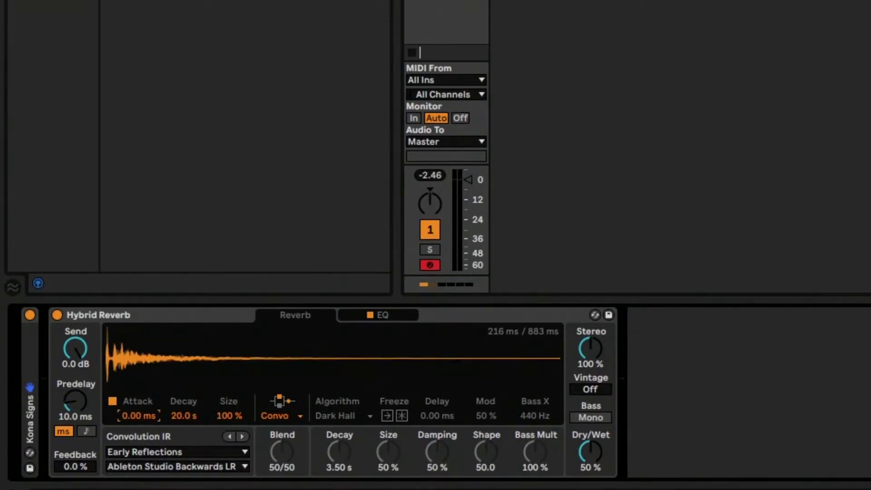
{"action": "left_click_drag", "start_coordinate": [590, 453], "coordinate": [590, 409]}
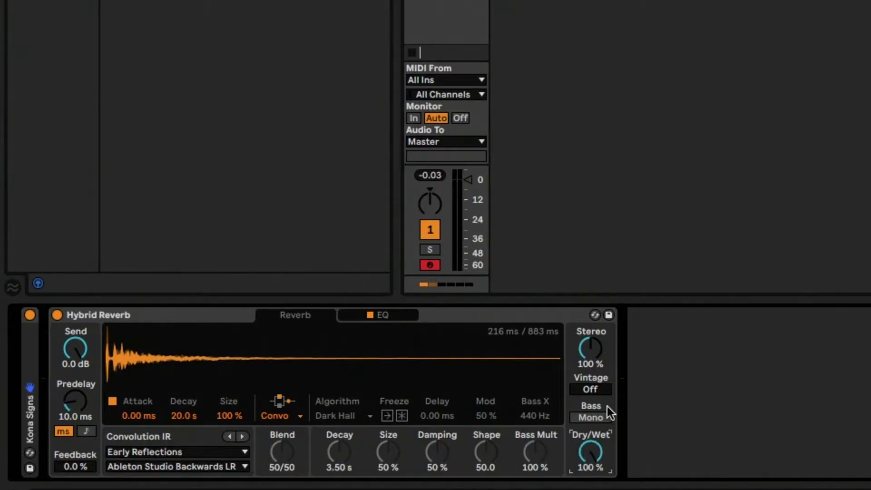
- Try the convolution Attack at 3.00 s and restore it to 0.00 ms with the full waveform in view
{"action": "left_click_drag", "start_coordinate": [499, 358], "coordinate": [529, 353]}
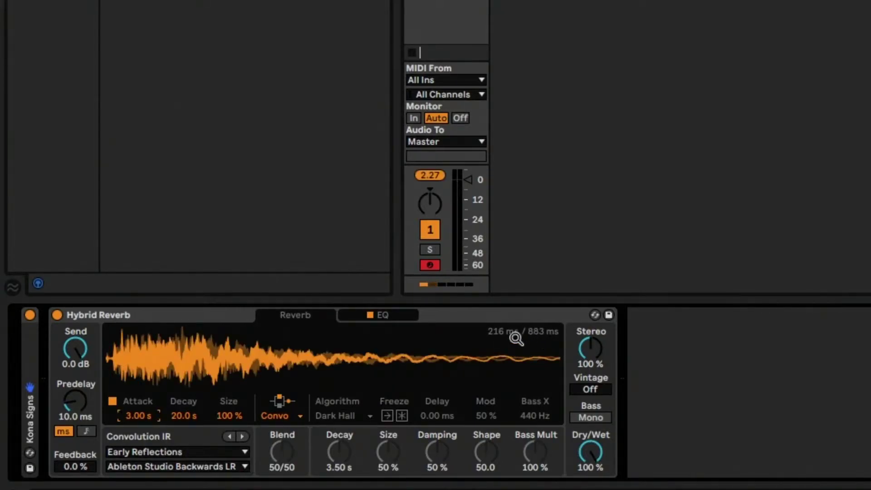
{"action": "mouse_move", "coordinate": [416, 360]}
{"action": "left_mouse_down"}
{"action": "mouse_move", "coordinate": [417, 340]}
{"action": "mouse_move", "coordinate": [429, 360]}
{"action": "left_mouse_up"}
{"action": "key", "text": "ctrl+z"}
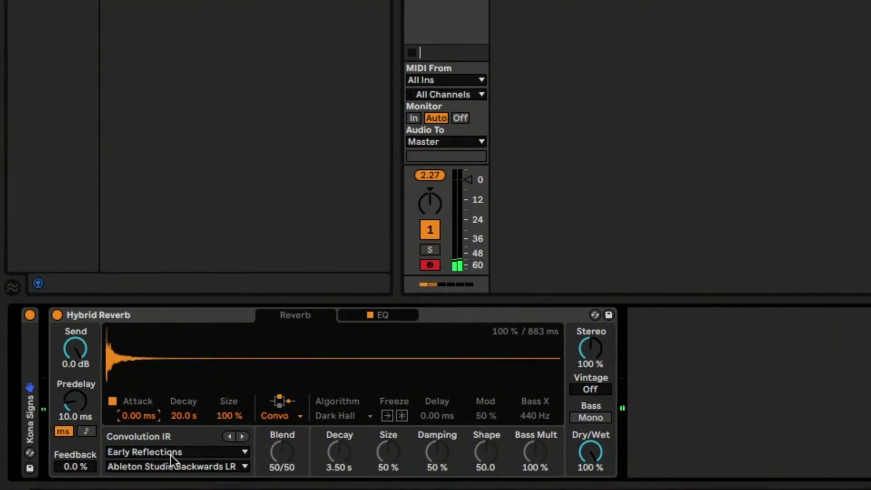
- Step forward through the convolution impulse responses to Concrete Hall LR in the Real Places category
{"action": "left_click", "coordinate": [242, 437]}
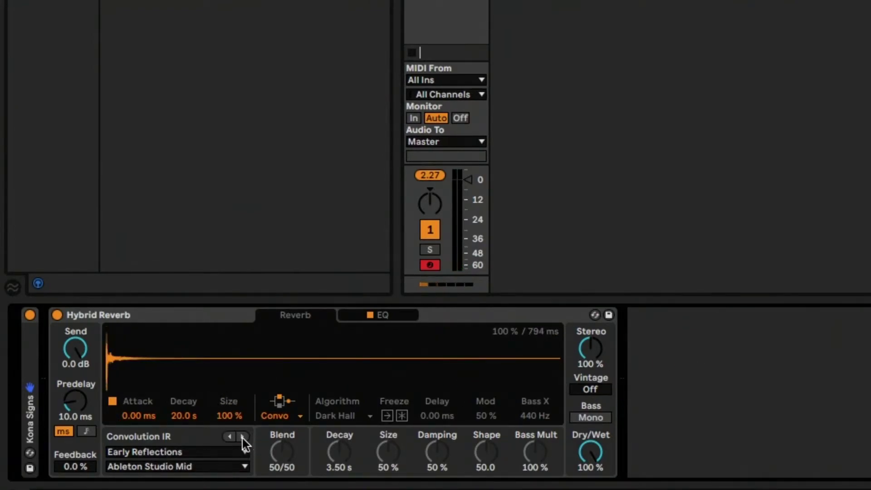
{"action": "left_click", "coordinate": [243, 437]}
{"action": "left_click", "coordinate": [243, 436]}
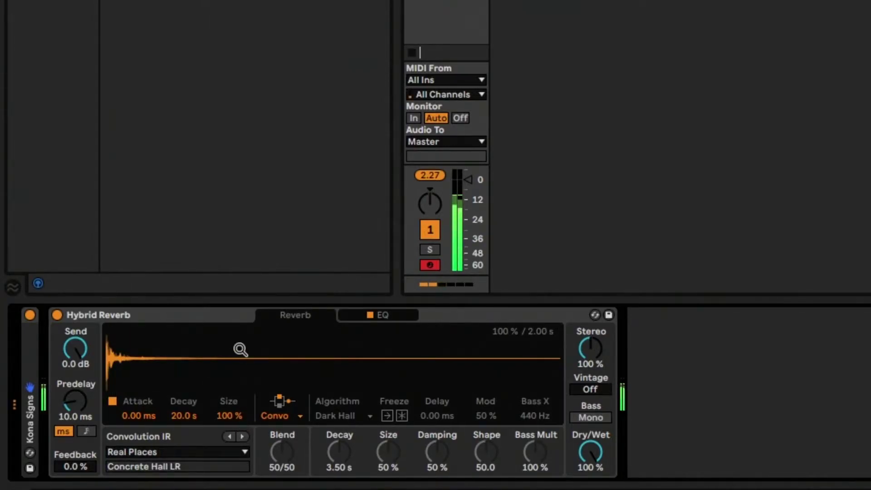
- Try the convolution Attack at 1.32 s and Decay at 239 ms, resetting them to 0.00 ms and 20.0 s
{"action": "left_click_drag", "start_coordinate": [139, 415], "coordinate": [139, 383]}
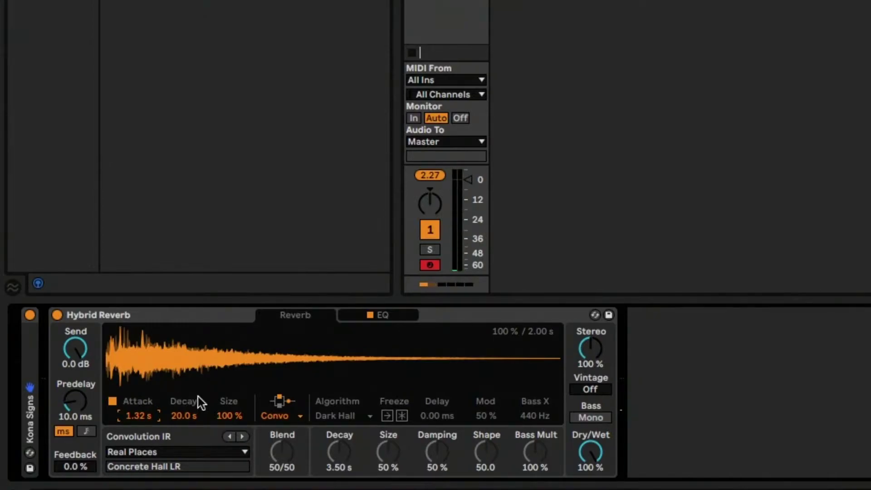
{"action": "key", "text": "Delete"}
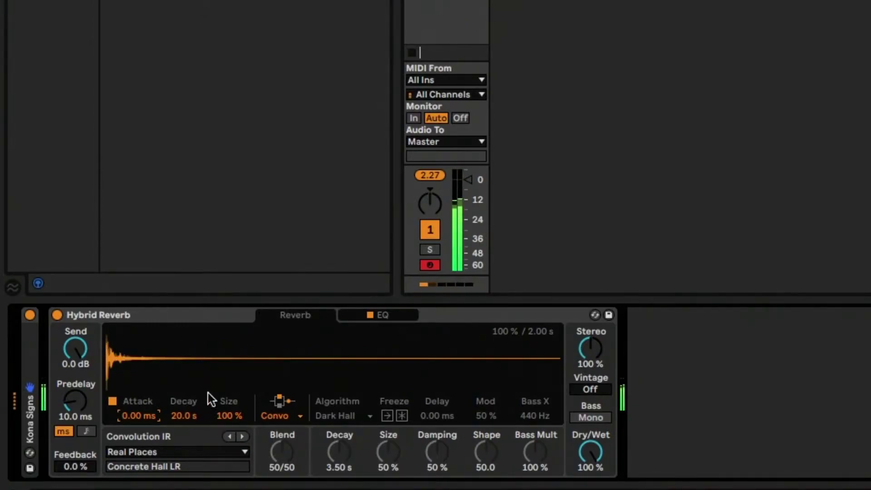
{"action": "left_click_drag", "start_coordinate": [184, 416], "coordinate": [184, 445]}
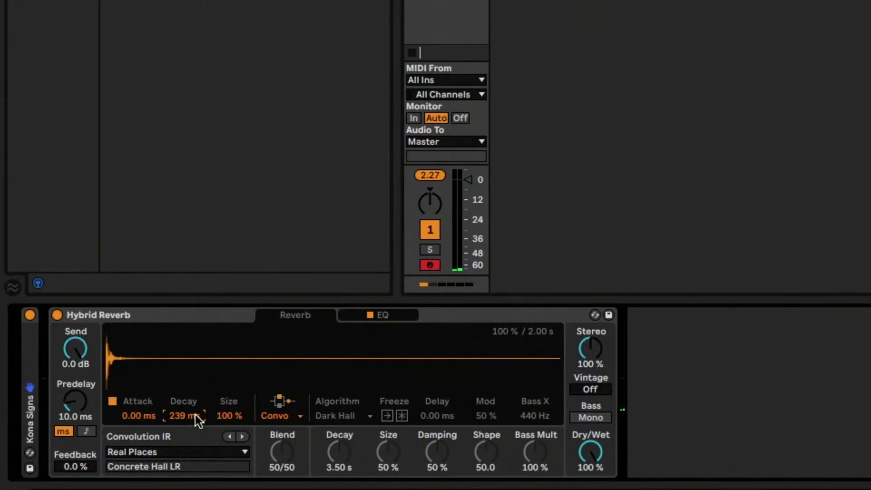
{"action": "mouse_move", "coordinate": [195, 415]}
{"action": "left_mouse_down"}
{"action": "mouse_move", "coordinate": [163, 389]}
{"action": "mouse_move", "coordinate": [189, 420]}
{"action": "left_mouse_up"}
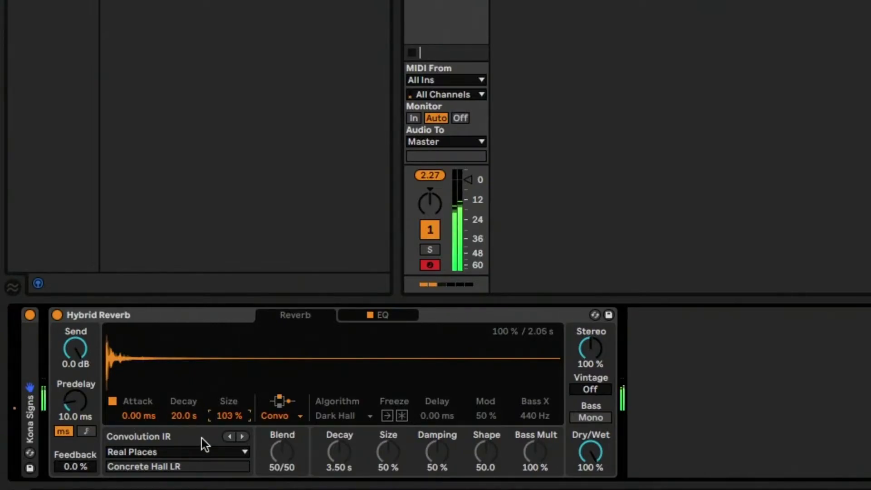
- Try the convolution Size at 37 %, 20 %, 200 % and 500 %, and reset it to 100 %
{"action": "left_click_drag", "start_coordinate": [230, 414], "coordinate": [237, 418]}
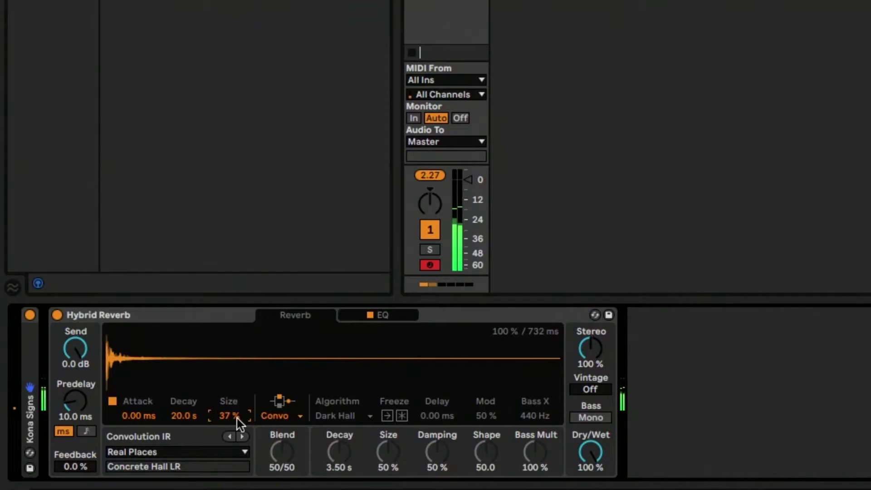
{"action": "type", "text": "20"}
{"action": "key", "text": "Return"}
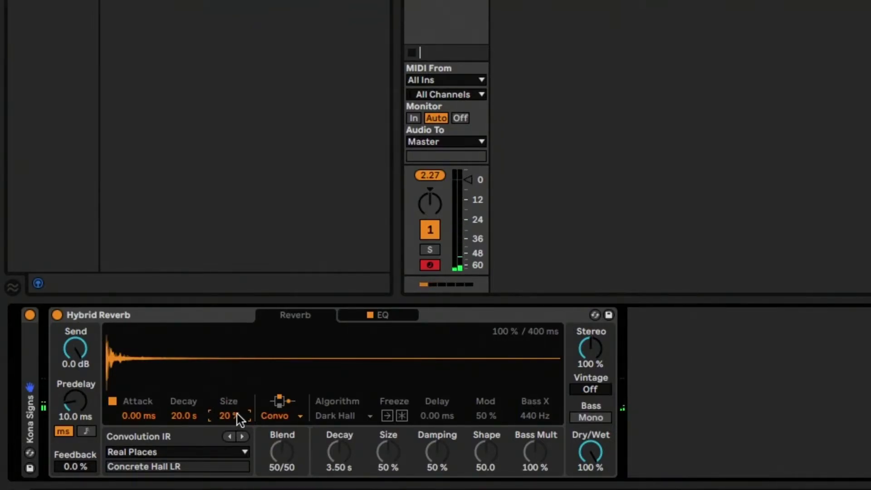
{"action": "type", "text": "200"}
{"action": "key", "text": "Return"}
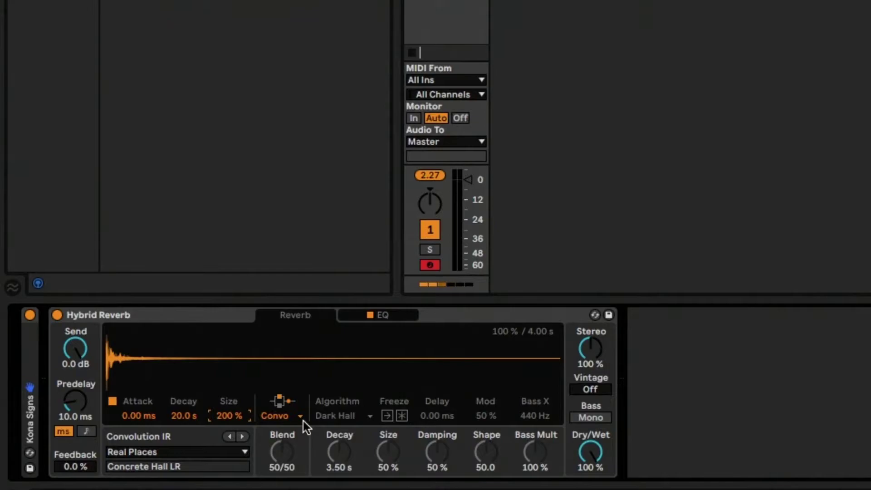
{"action": "left_click_drag", "start_coordinate": [229, 416], "coordinate": [248, 392]}
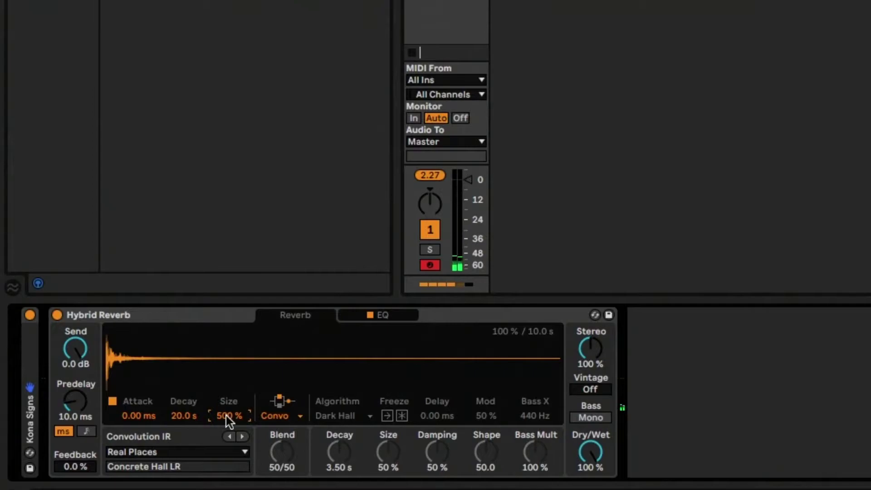
{"action": "left_click_drag", "start_coordinate": [226, 416], "coordinate": [236, 400]}
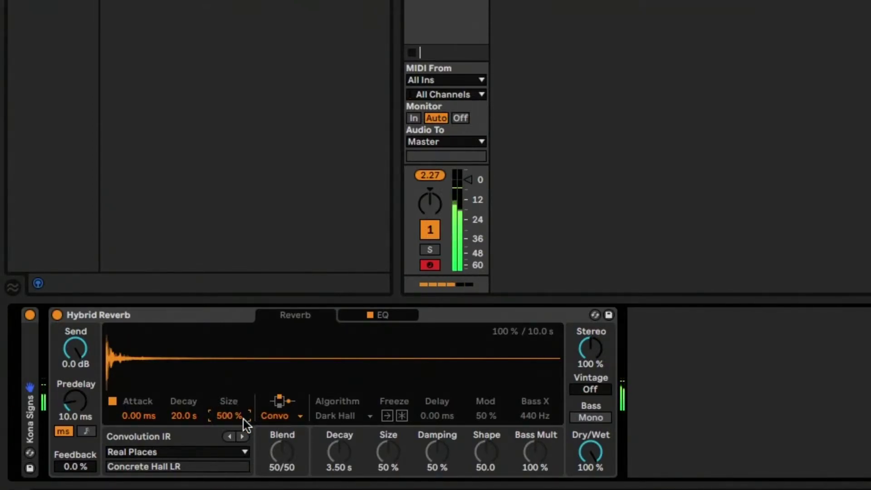
{"action": "key", "text": "Delete"}
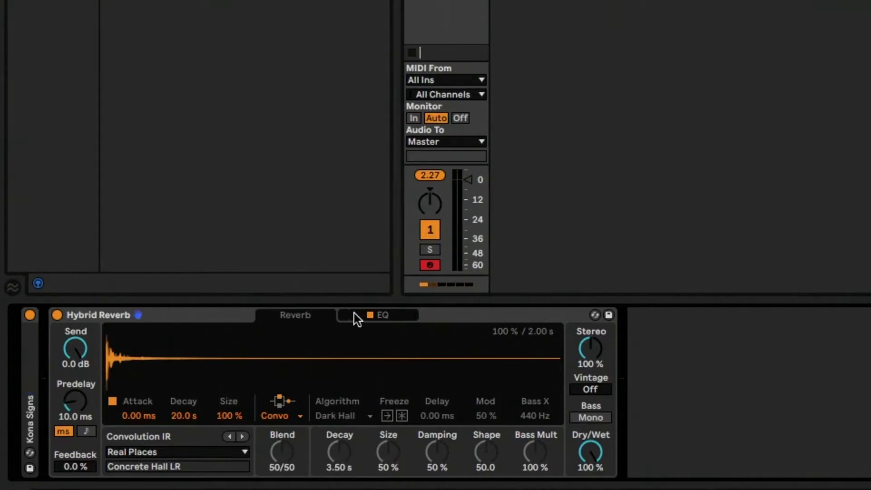
- Show the reverb's EQ, select filter 1, and toggle Pre Algo on and back off
{"action": "left_click", "coordinate": [402, 314]}
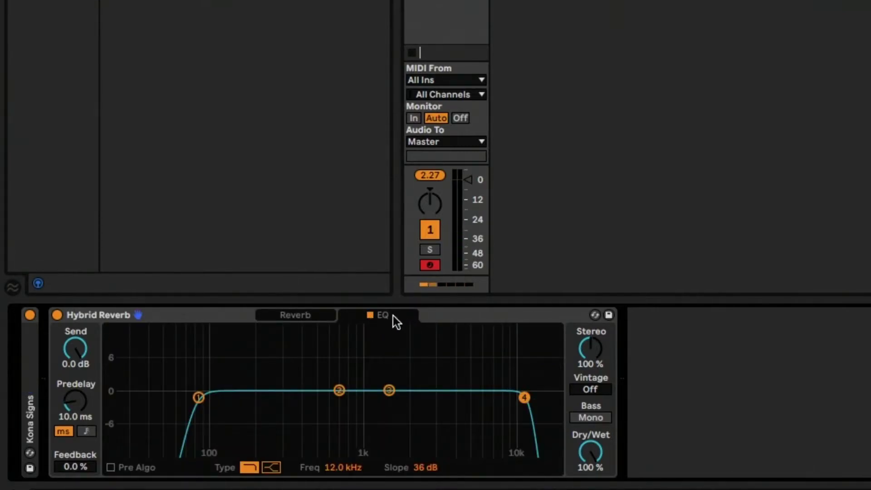
{"action": "left_click", "coordinate": [199, 397]}
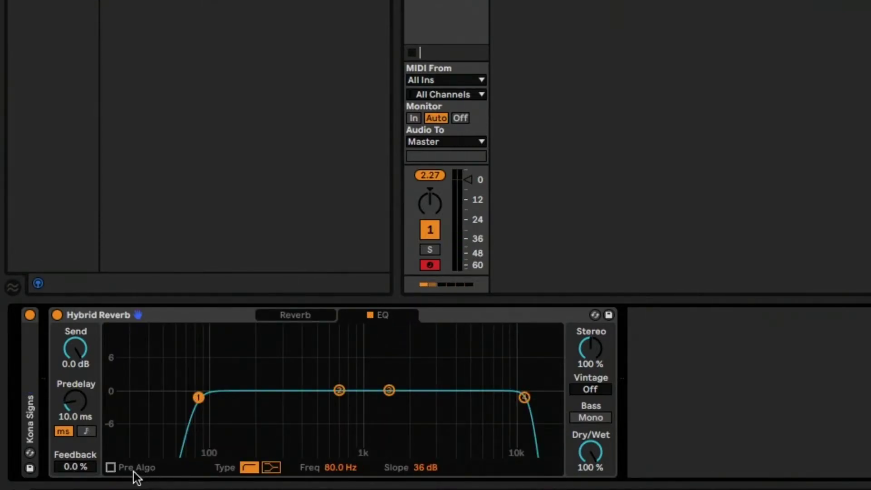
{"action": "left_click", "coordinate": [111, 468]}
{"action": "left_click", "coordinate": [111, 468]}
- Return to the reverb settings and change the impulse response to Ableton Studio Backwards LR in Early Reflections
{"action": "left_click", "coordinate": [293, 318]}
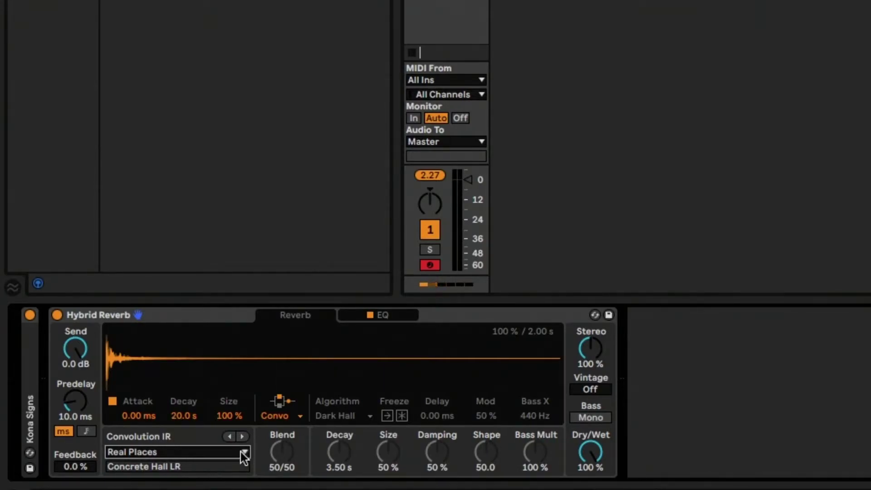
{"action": "scroll", "coordinate": [242, 452], "scroll_direction": "up", "scroll_amount": 1}
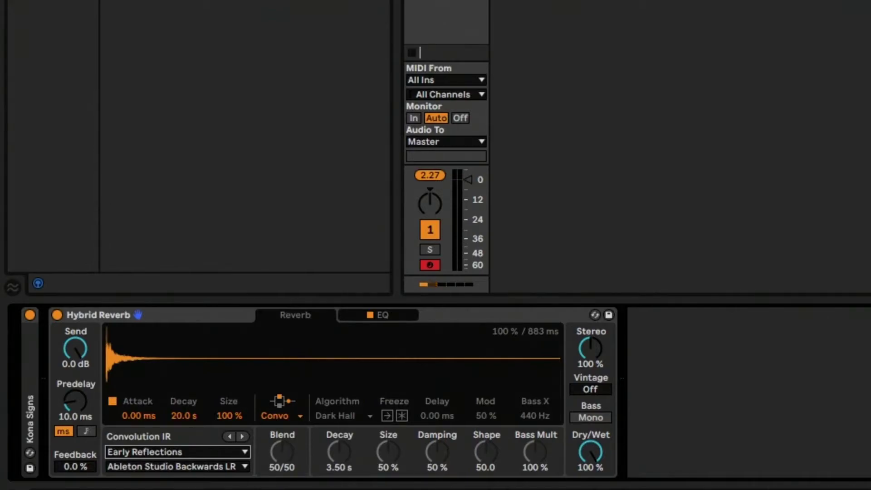
- Browse the impulse response categories through Chambers and Large Rooms, Plates Digital and User, returning to Long Hall Plate in Plates Digital
{"action": "scroll", "coordinate": [241, 452], "scroll_direction": "down", "scroll_amount": 2}
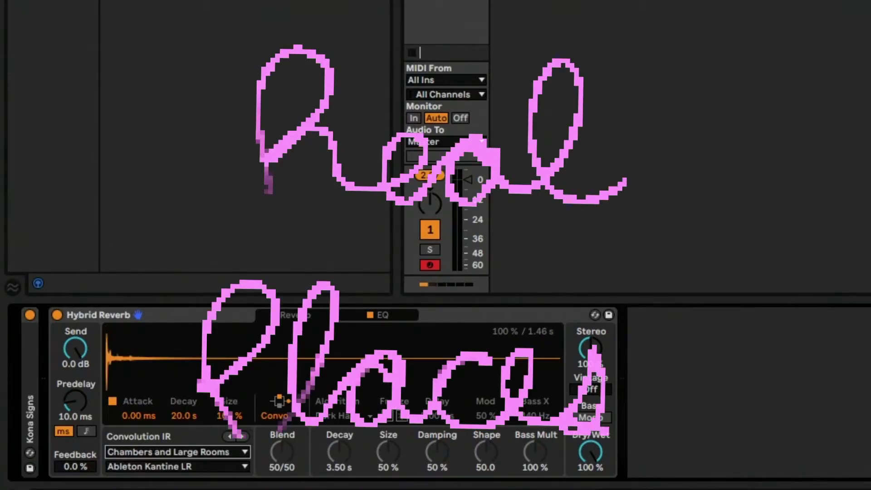
{"action": "scroll", "coordinate": [242, 452], "scroll_direction": "down", "scroll_amount": 1}
{"action": "scroll", "coordinate": [242, 452], "scroll_direction": "down", "scroll_amount": 2}
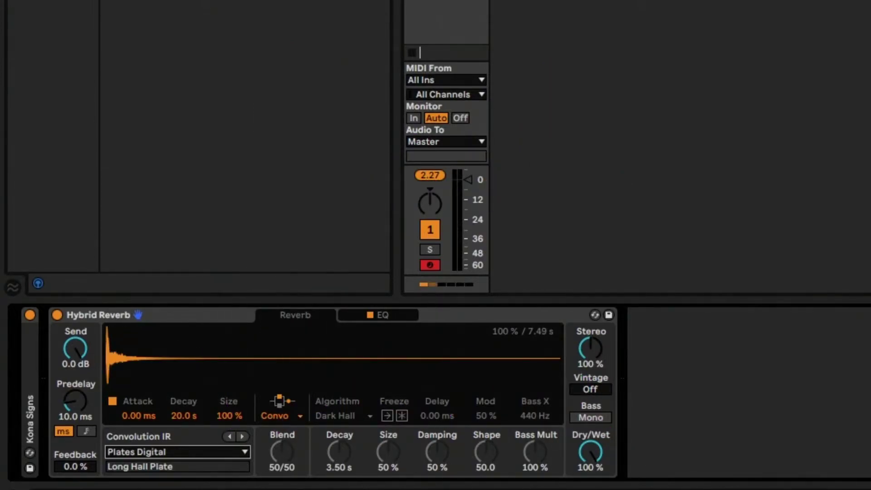
{"action": "scroll", "coordinate": [242, 452], "scroll_direction": "down", "scroll_amount": 2}
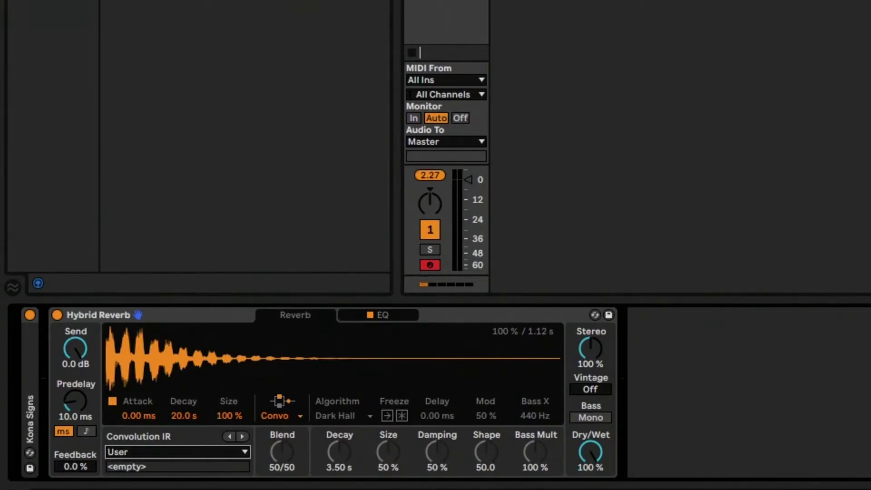
{"action": "scroll", "coordinate": [204, 452], "scroll_direction": "up", "scroll_amount": 2}
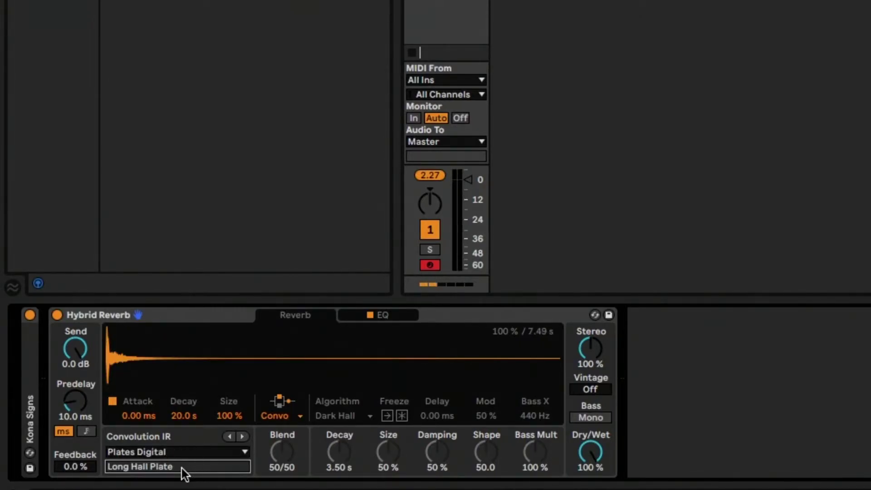
- Step back and forth through the impulse responses and load Chains from the Textures category
{"action": "left_click", "coordinate": [242, 436]}
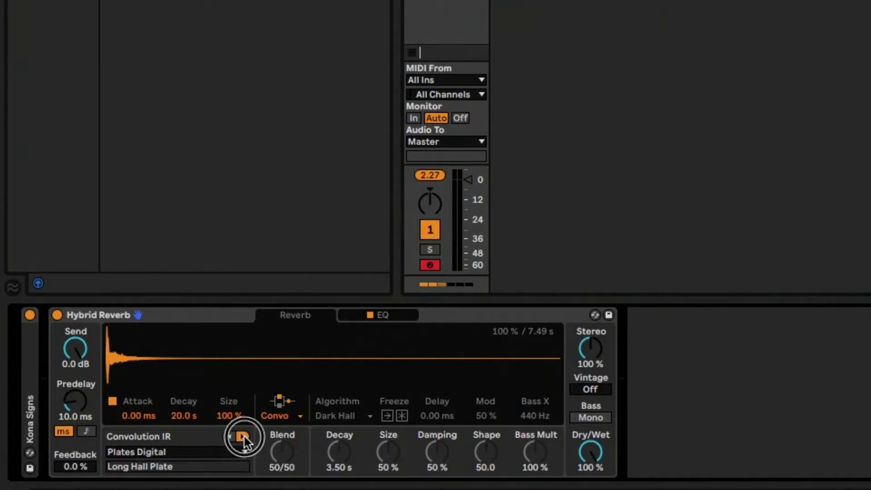
{"action": "left_click", "coordinate": [230, 436]}
{"action": "left_click", "coordinate": [230, 437]}
{"action": "left_click", "coordinate": [230, 436]}
{"action": "left_click", "coordinate": [230, 437]}
{"action": "left_click", "coordinate": [231, 436]}
{"action": "left_click", "coordinate": [231, 437]}
{"action": "left_click", "coordinate": [234, 437]}
{"action": "left_click", "coordinate": [234, 437]}
{"action": "left_click", "coordinate": [241, 436]}
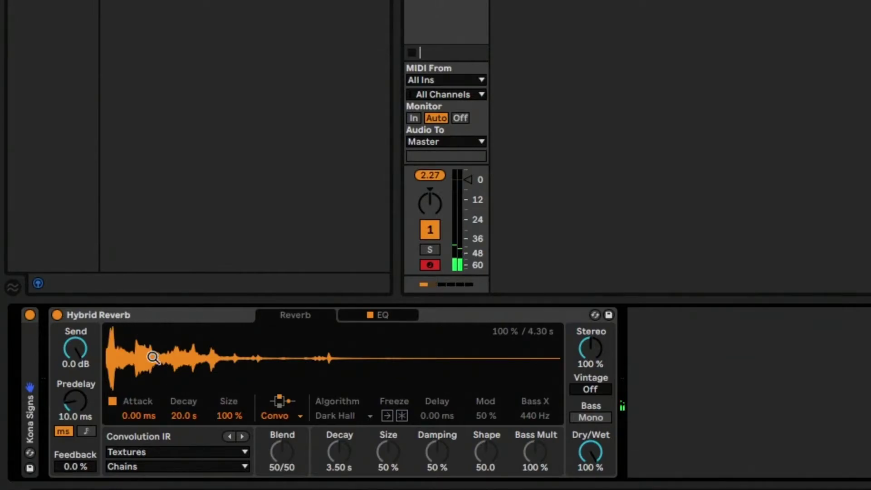
- Set the convolution Size to 400 %
{"action": "left_click", "coordinate": [213, 417]}
{"action": "type", "text": "400"}
{"action": "key", "text": "Return"}
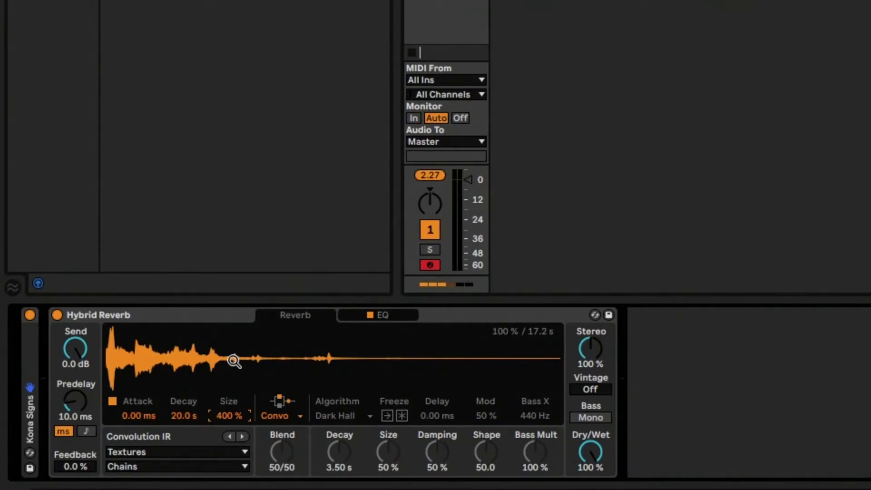
- Reselect Convolution as the reverb routing and try its Blend control
{"action": "left_click", "coordinate": [278, 416]}
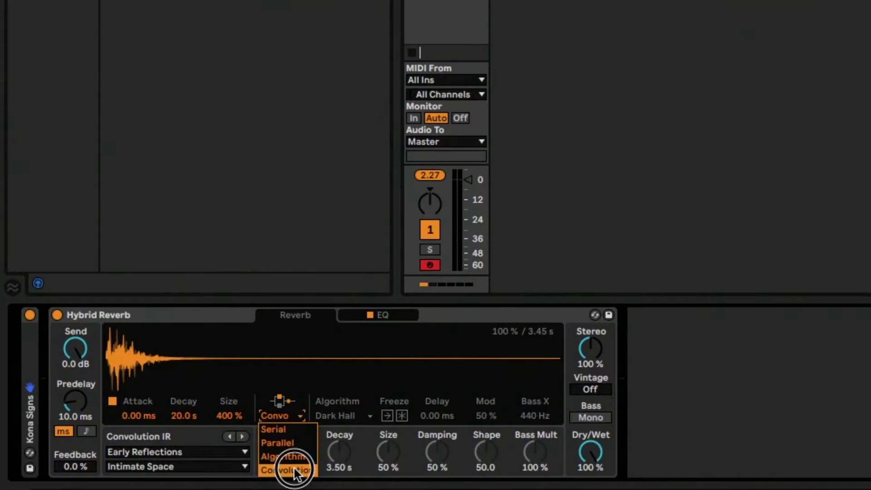
{"action": "left_click", "coordinate": [291, 470]}
{"action": "mouse_move", "coordinate": [293, 475]}
{"action": "left_mouse_down"}
{"action": "mouse_move", "coordinate": [292, 427]}
{"action": "mouse_move", "coordinate": [293, 474]}
{"action": "left_mouse_up"}
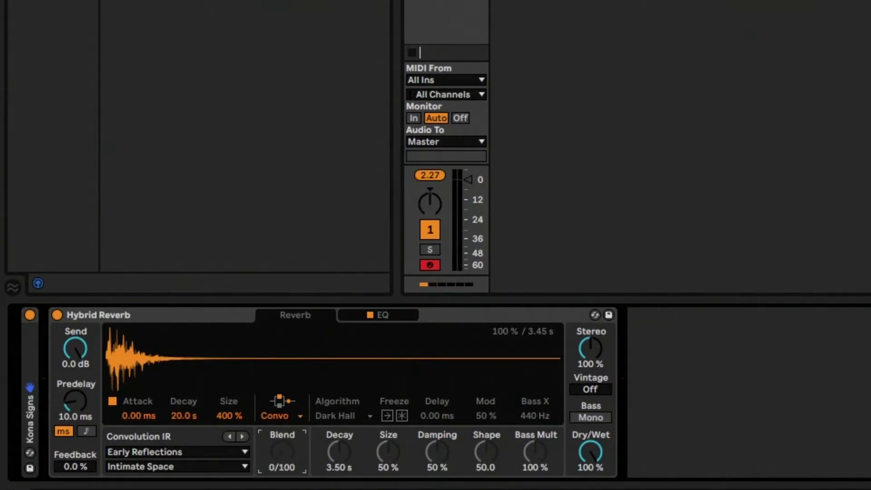
- Try the Serial routing with Blend at 49/51, and set the routing to Algorithm
{"action": "left_click", "coordinate": [296, 416]}
{"action": "left_click", "coordinate": [289, 427]}
{"action": "left_click_drag", "start_coordinate": [274, 472], "coordinate": [274, 429]}
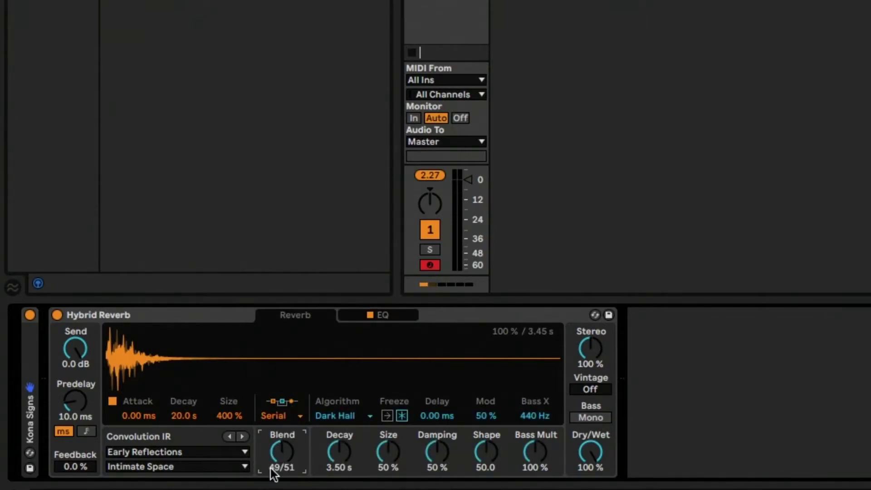
{"action": "left_click", "coordinate": [300, 416]}
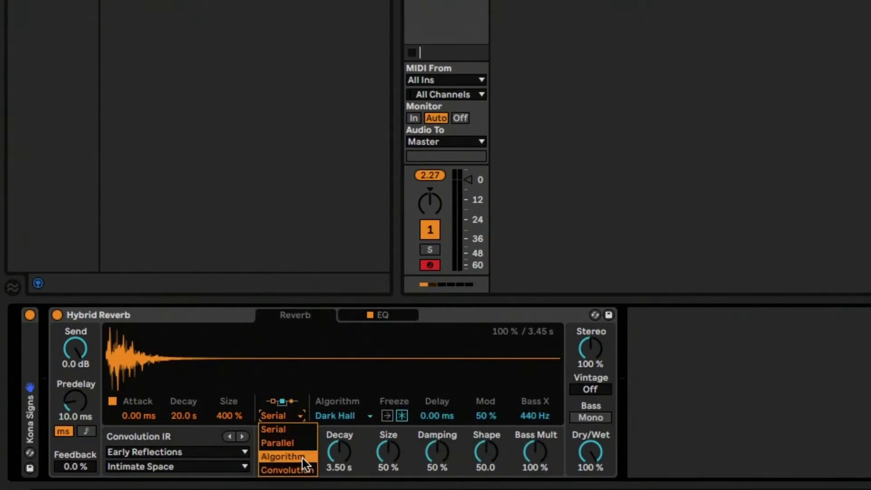
{"action": "left_click", "coordinate": [302, 458]}
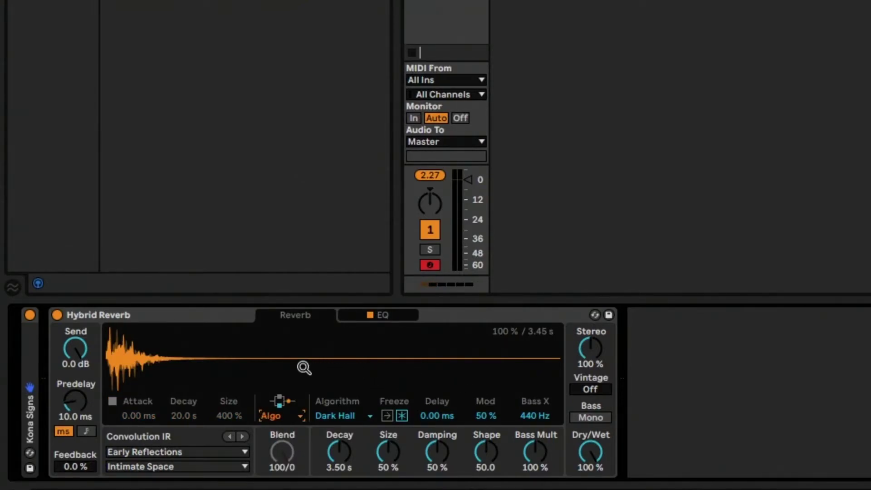
- Expand the Kona Signs instrument and show its modulation sources
{"action": "left_click", "coordinate": [389, 435]}
{"action": "left_click", "coordinate": [785, 374]}
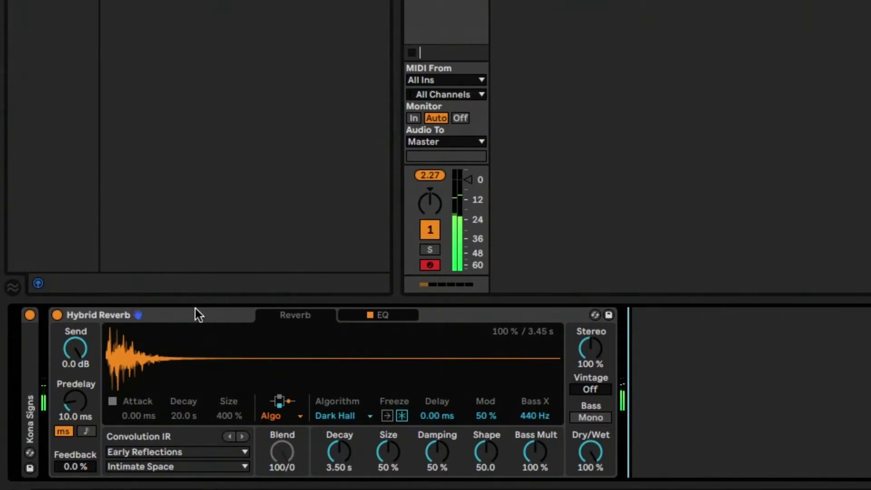
{"action": "double_click", "coordinate": [33, 345]}
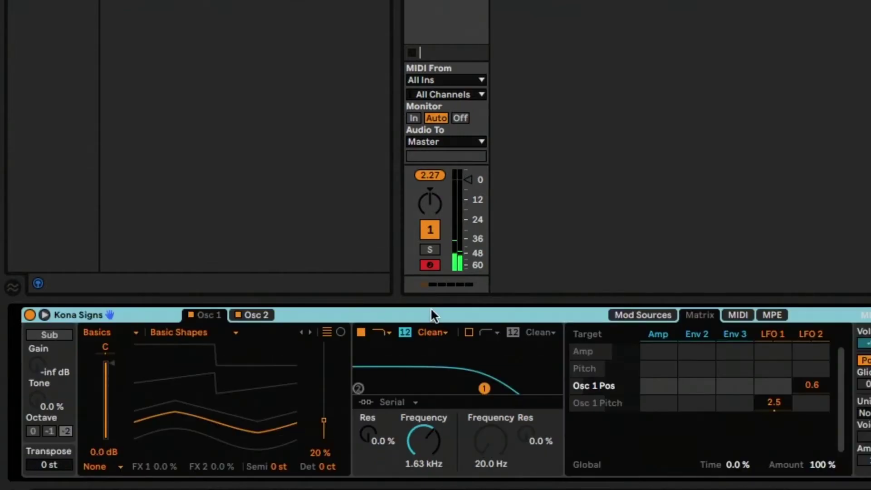
{"action": "left_click", "coordinate": [643, 314]}
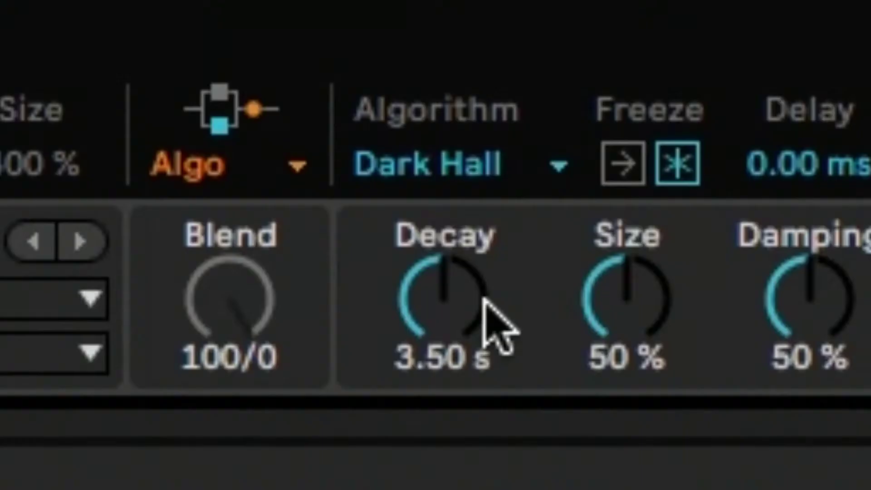
- Try the algorithm Decay at 100 ms and 60.0 s, and return it to 100 ms
{"action": "left_click_drag", "start_coordinate": [483, 305], "coordinate": [499, 359]}
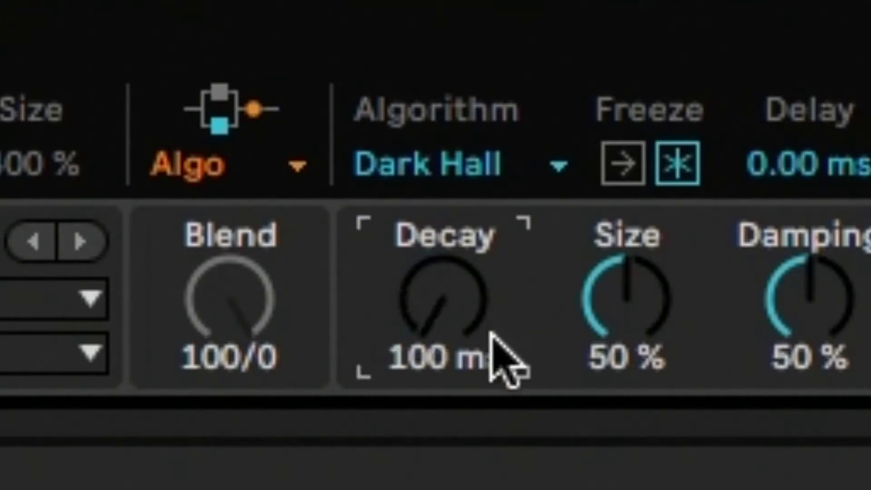
{"action": "left_click_drag", "start_coordinate": [467, 289], "coordinate": [467, 254]}
{"action": "left_click_drag", "start_coordinate": [467, 315], "coordinate": [478, 334]}
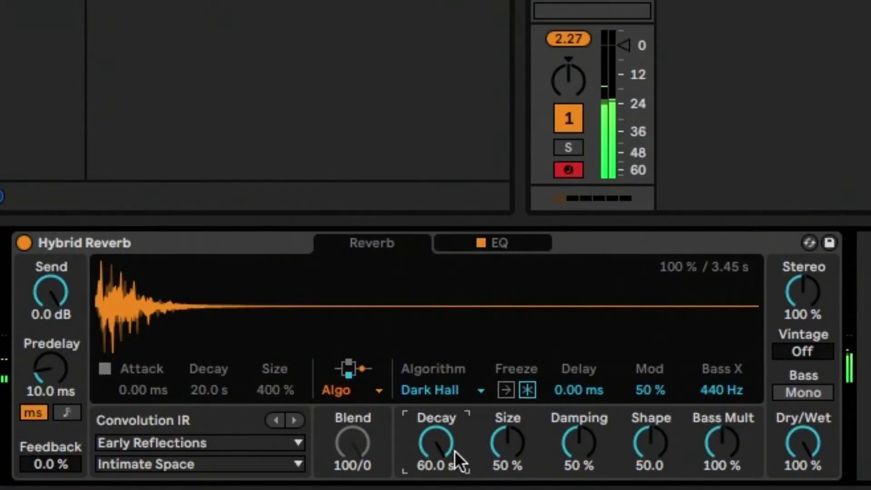
{"action": "mouse_move", "coordinate": [446, 437]}
{"action": "left_mouse_down"}
{"action": "mouse_move", "coordinate": [445, 472]}
{"action": "mouse_move", "coordinate": [443, 426]}
{"action": "left_mouse_up"}
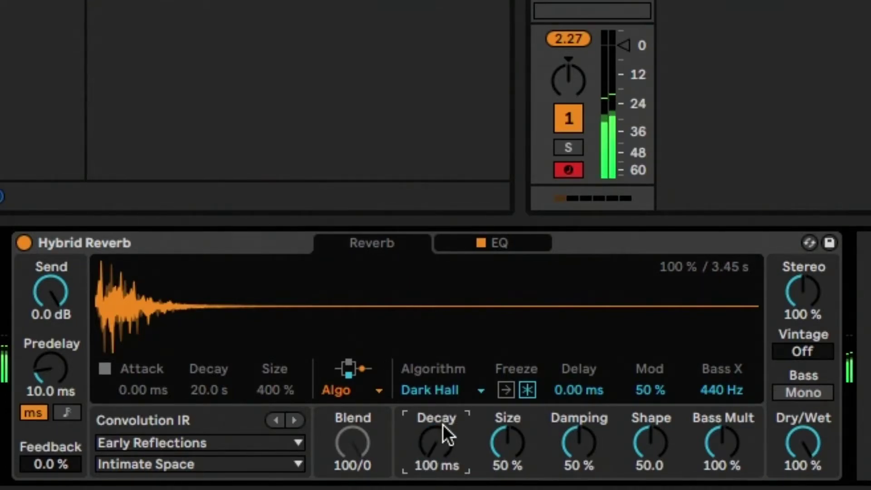
- Try the algorithm Size at 100 %, reset Decay to 3.50 s, try Size at 11 %, and reset it to 50 %
{"action": "left_click", "coordinate": [499, 434]}
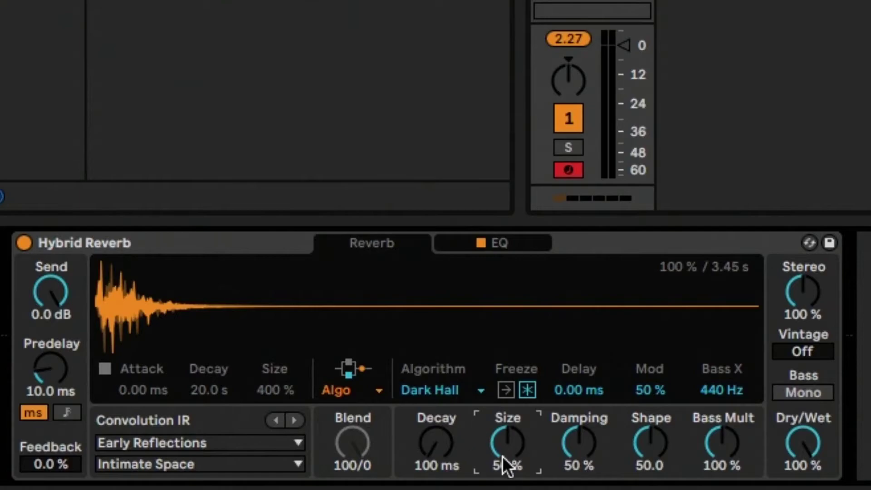
{"action": "left_click_drag", "start_coordinate": [518, 452], "coordinate": [549, 380]}
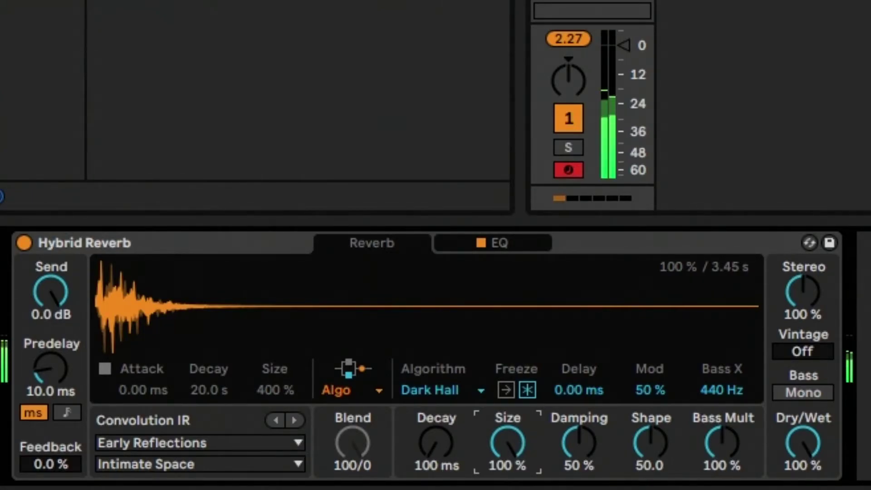
{"action": "left_click", "coordinate": [435, 447]}
{"action": "left_click_drag", "start_coordinate": [435, 448], "coordinate": [435, 448]}
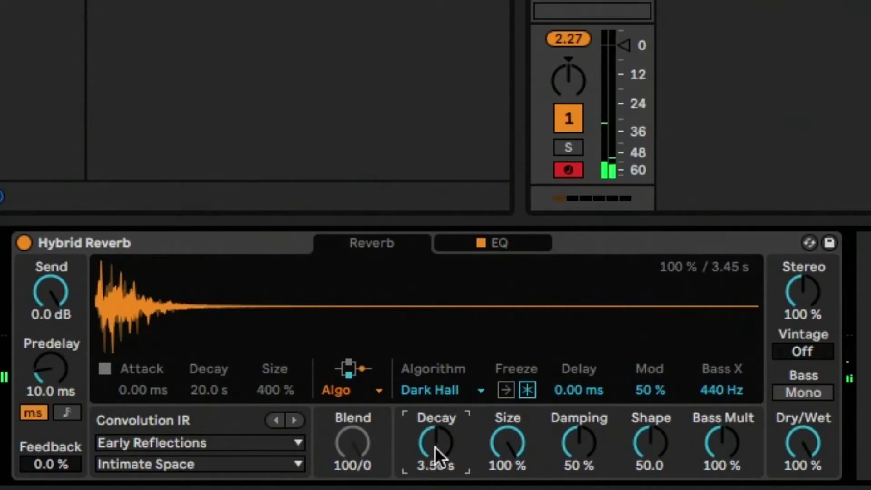
{"action": "left_click_drag", "start_coordinate": [512, 438], "coordinate": [513, 473]}
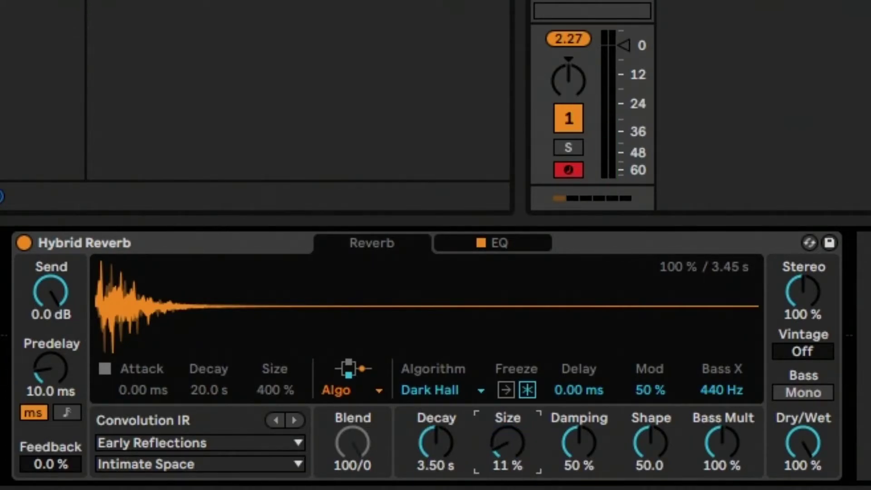
{"action": "double_click", "coordinate": [509, 441]}
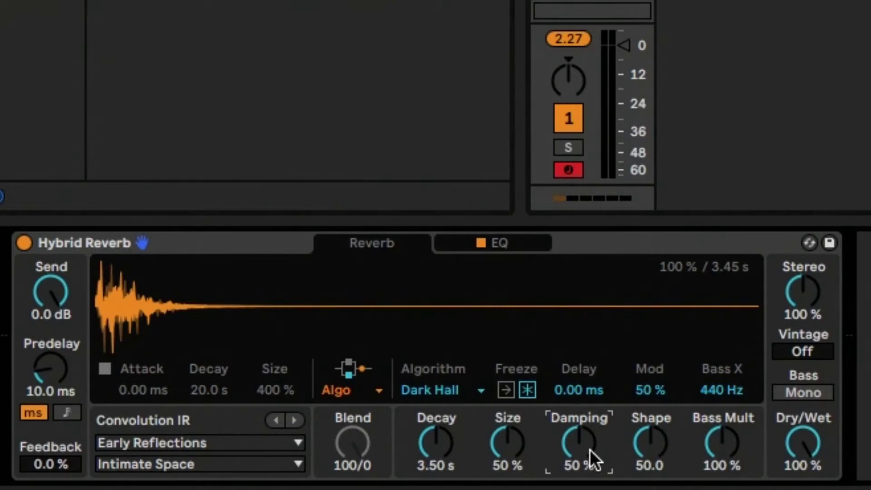
- Try Damping at 0.0 %, bring it up to 50 %, and raise it further
{"action": "left_click_drag", "start_coordinate": [590, 449], "coordinate": [590, 488]}
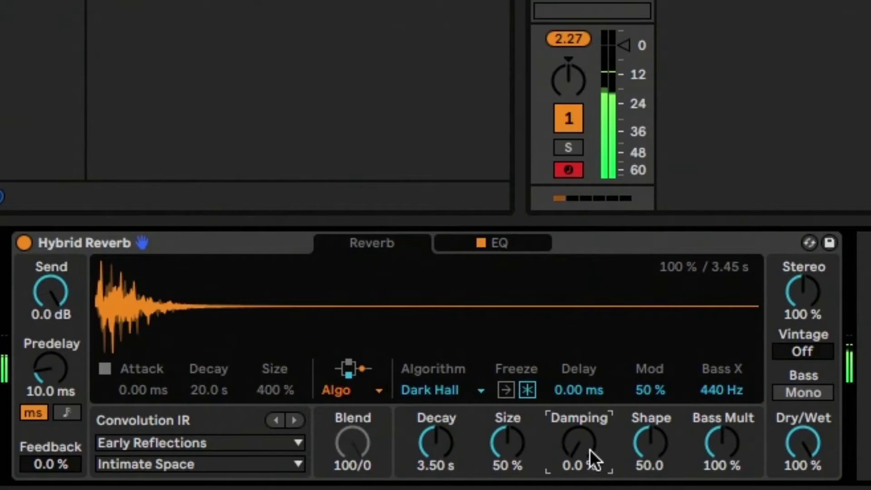
{"action": "scroll", "coordinate": [590, 449], "scroll_direction": "up", "scroll_amount": 10}
{"action": "scroll", "coordinate": [590, 449], "scroll_direction": "up", "scroll_amount": 6}
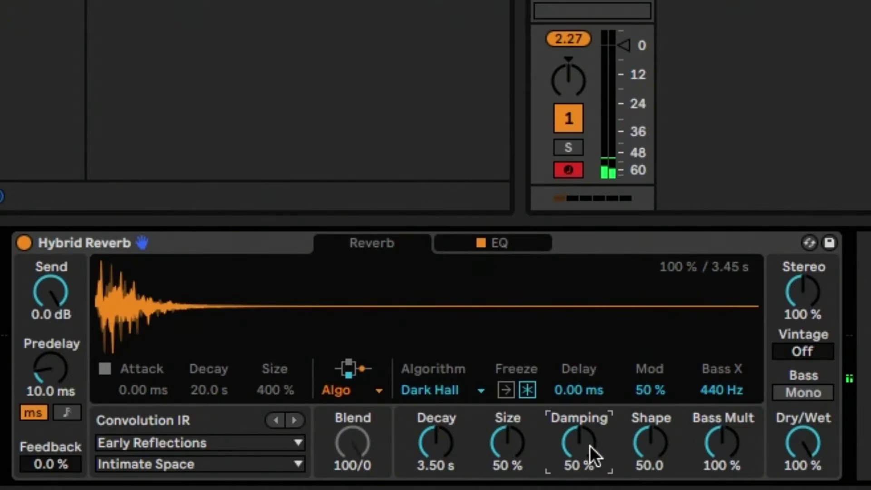
{"action": "scroll", "coordinate": [590, 445], "scroll_direction": "up", "scroll_amount": 15}
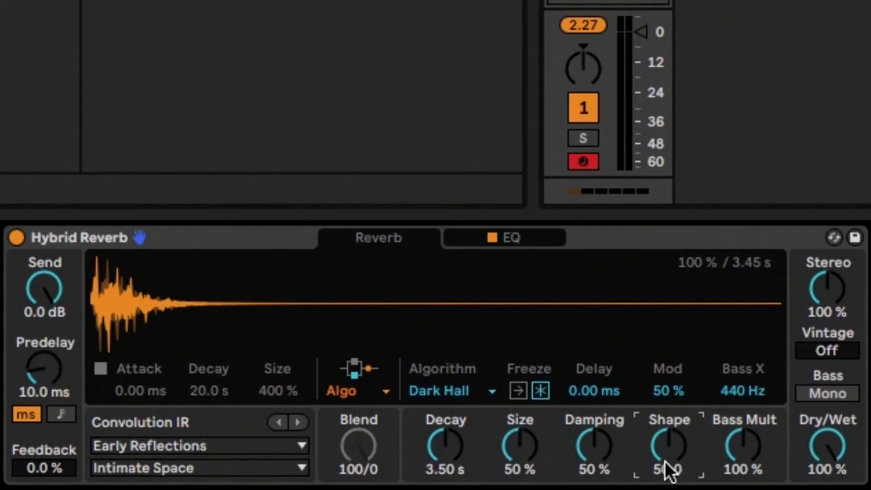
- Try the algorithm Shape at 0.00 and 100, and bring it back to 0.00
{"action": "left_click_drag", "start_coordinate": [667, 467], "coordinate": [667, 482]}
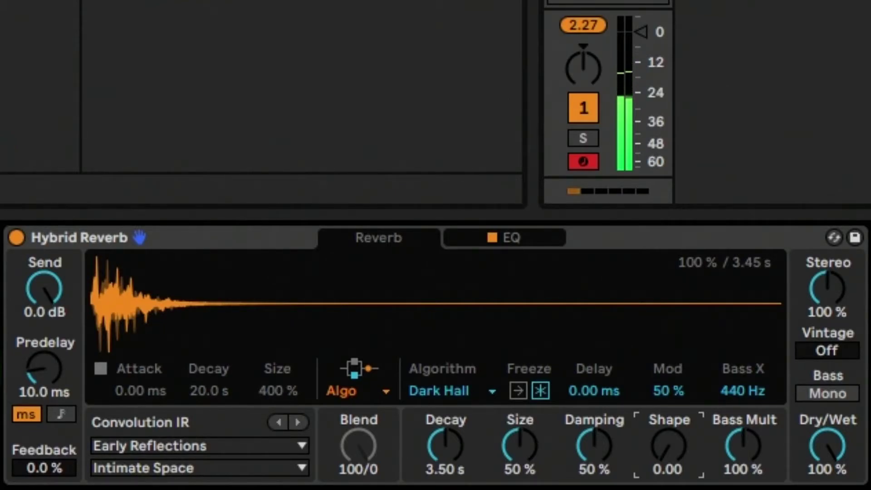
{"action": "left_click_drag", "start_coordinate": [664, 450], "coordinate": [664, 386]}
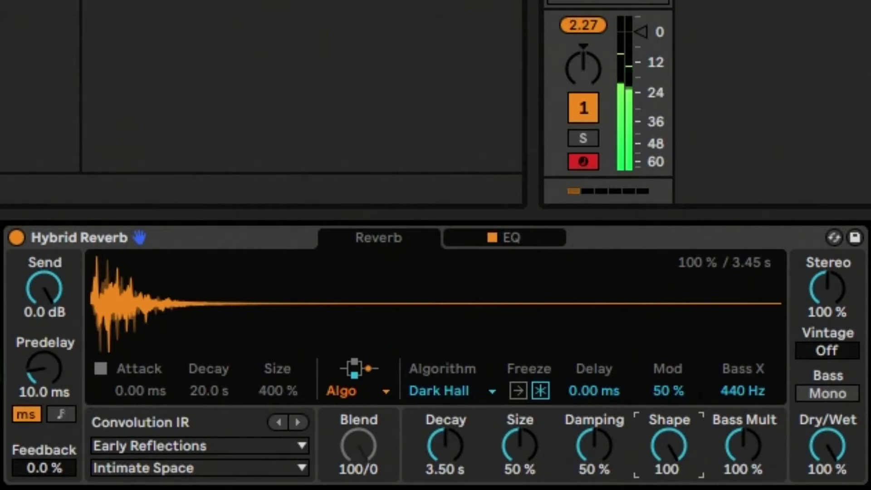
{"action": "left_click_drag", "start_coordinate": [671, 440], "coordinate": [672, 468]}
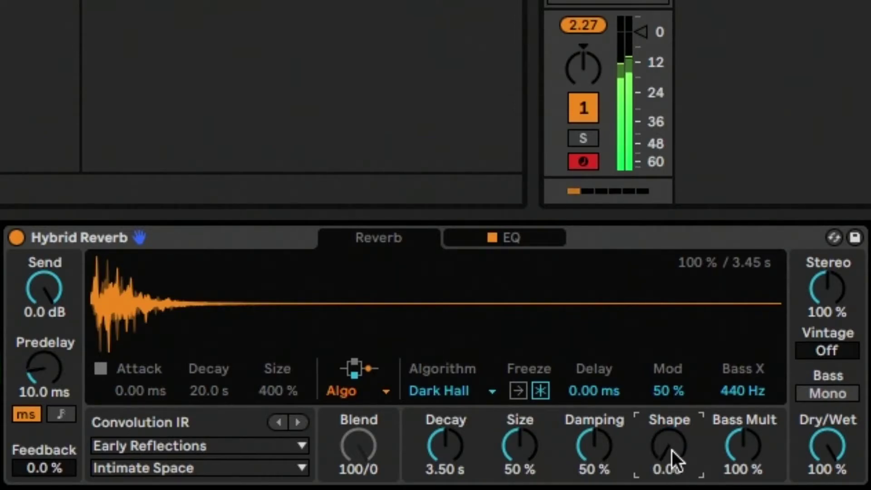
{"action": "mouse_move", "coordinate": [672, 450]}
{"action": "left_mouse_down"}
{"action": "mouse_move", "coordinate": [671, 408]}
{"action": "mouse_move", "coordinate": [672, 454]}
{"action": "left_mouse_up"}
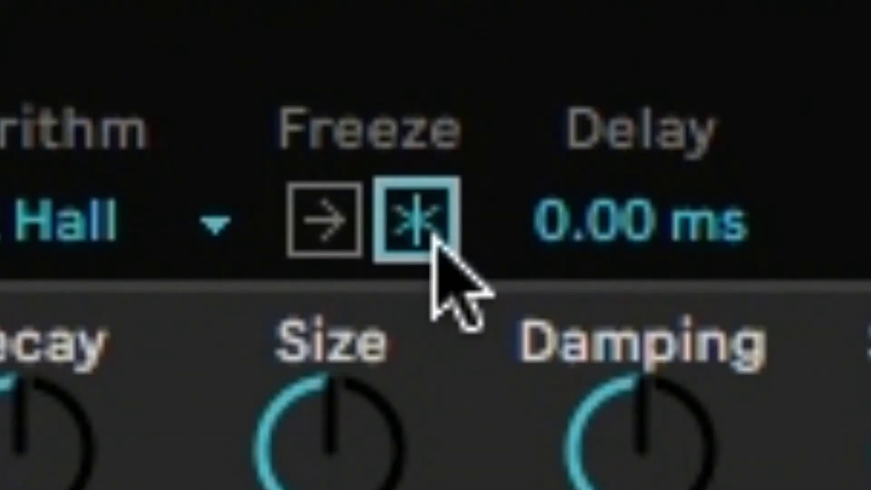
- Freeze the Dark Hall reverb with Freeze In on, set Shape to 50.0, and turn Freeze back off
{"action": "left_click", "coordinate": [416, 218]}
{"action": "mouse_move", "coordinate": [666, 451]}
{"action": "left_mouse_down"}
{"action": "mouse_move", "coordinate": [665, 413]}
{"action": "mouse_move", "coordinate": [668, 489]}
{"action": "mouse_move", "coordinate": [665, 443]}
{"action": "mouse_move", "coordinate": [663, 451]}
{"action": "left_mouse_up"}
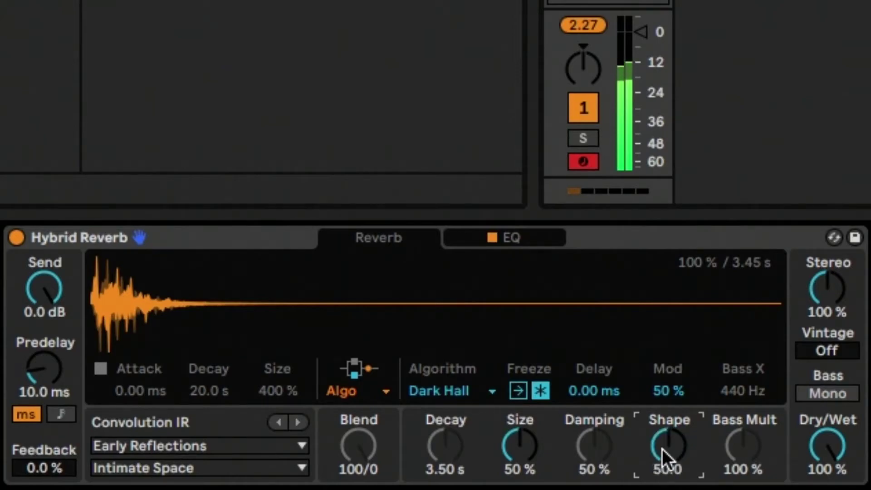
{"action": "left_click", "coordinate": [540, 392]}
- Try Bass Mult at 25 % and 400 %
{"action": "left_click", "coordinate": [761, 450]}
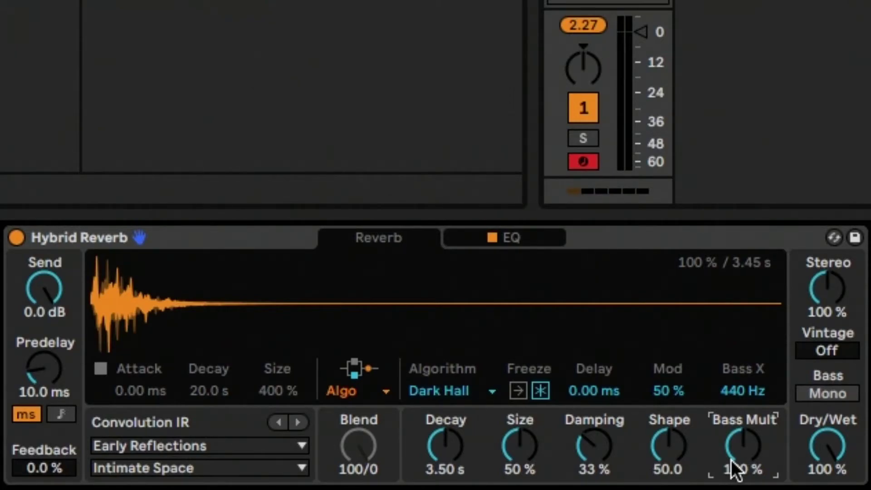
{"action": "left_click_drag", "start_coordinate": [740, 452], "coordinate": [739, 475]}
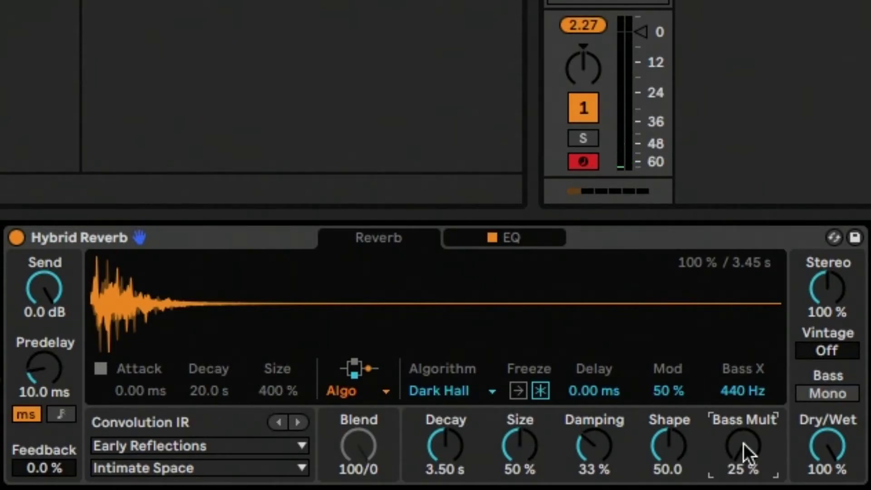
{"action": "left_click_drag", "start_coordinate": [744, 443], "coordinate": [745, 374]}
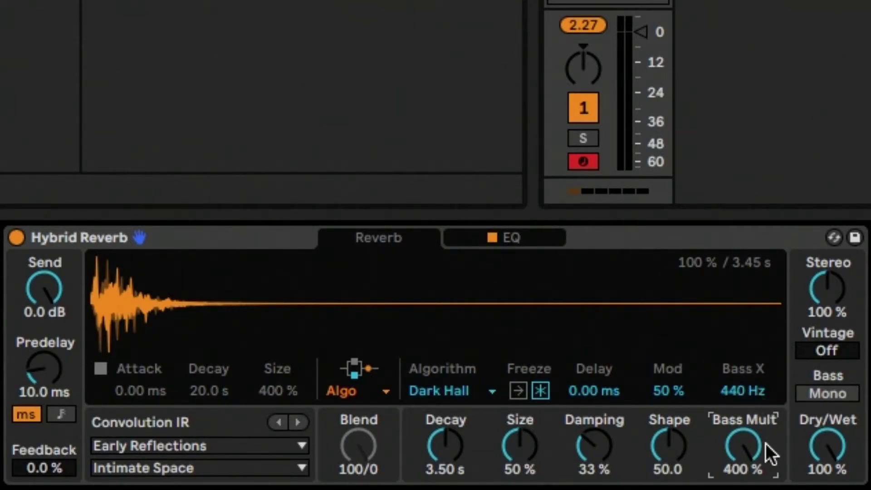
- Reset Bass Mult to 100 % and Bass X to 80.0 Hz
{"action": "key", "text": "Delete"}
{"action": "left_click", "coordinate": [743, 391]}
{"action": "key", "text": "Delete"}
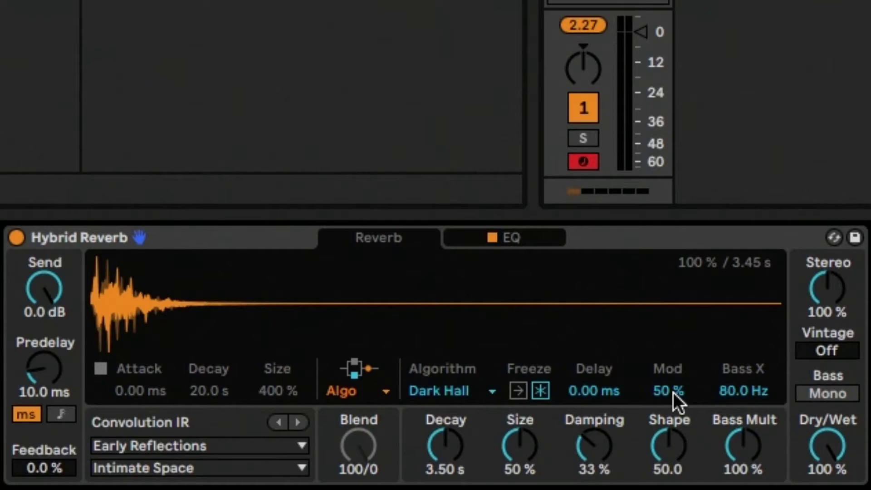
- Try the Dark Hall Mod at 0.0 % and 100 %, undo both changes, and try the algorithm Delay at 1.00 s
{"action": "left_click", "coordinate": [675, 388]}
{"action": "key", "text": "Delete"}
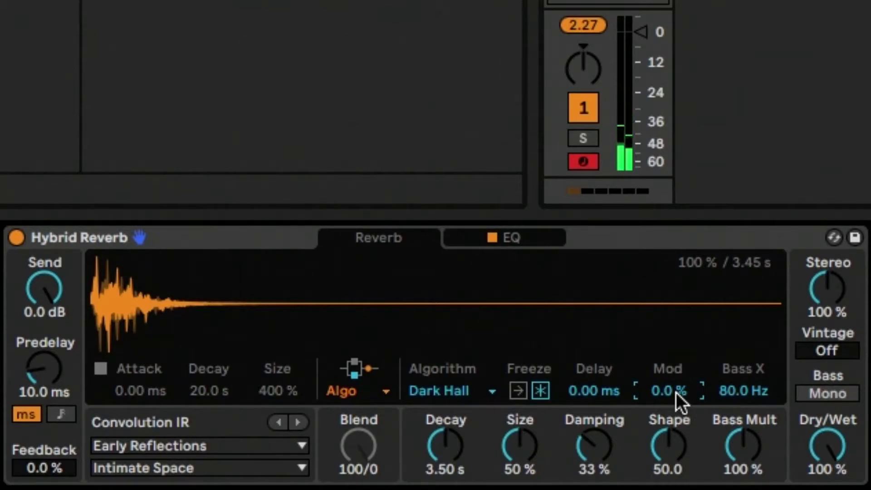
{"action": "key", "text": "ctrl+z"}
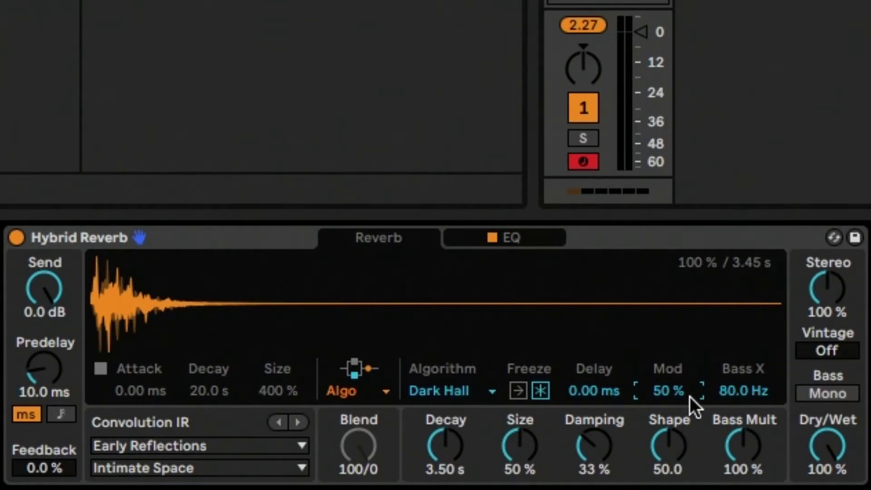
{"action": "left_click_drag", "start_coordinate": [690, 397], "coordinate": [682, 385]}
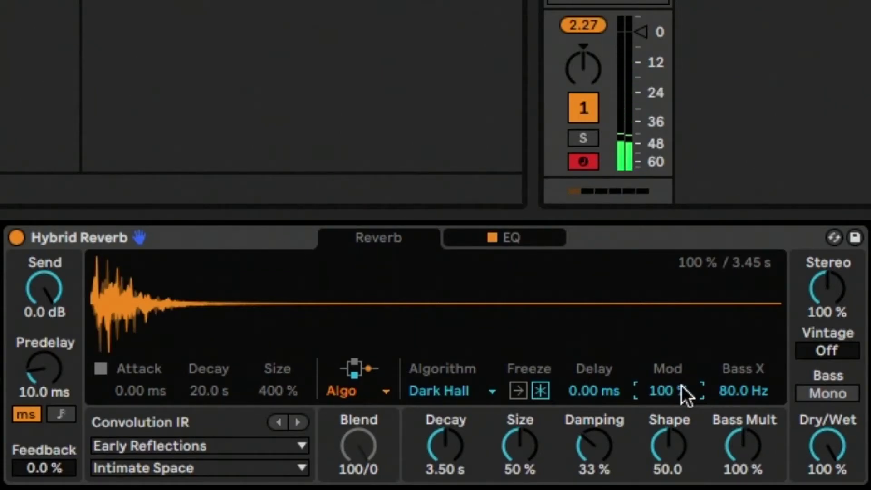
{"action": "key", "text": "ctrl+z"}
{"action": "left_click", "coordinate": [620, 399]}
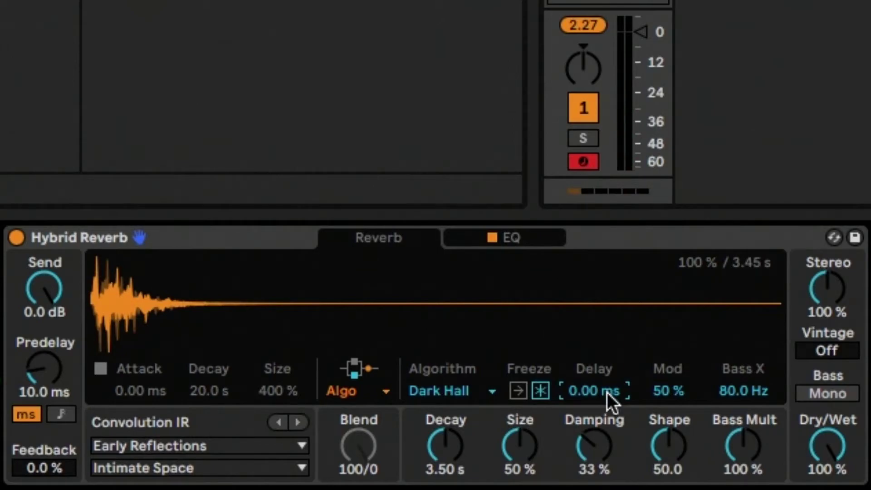
{"action": "left_click_drag", "start_coordinate": [608, 393], "coordinate": [607, 354]}
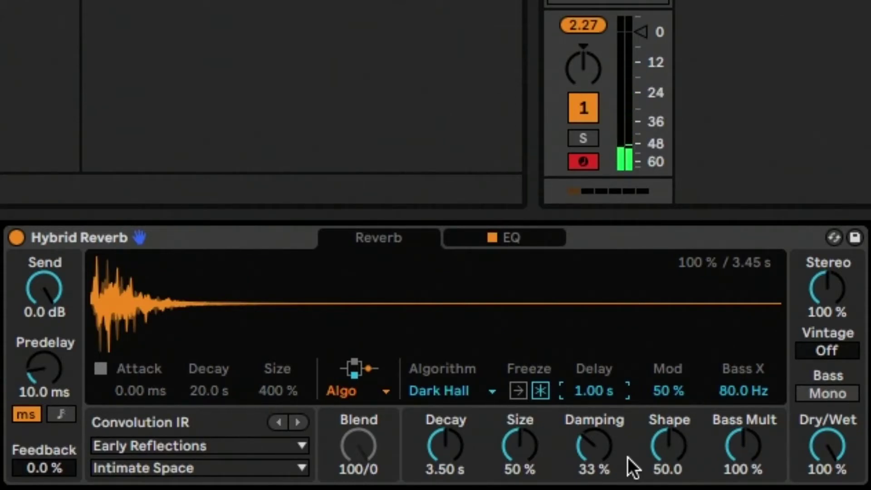
- Freeze the Dark Hall reverb and lower the track volume to about -12 dB
{"action": "left_click", "coordinate": [518, 391]}
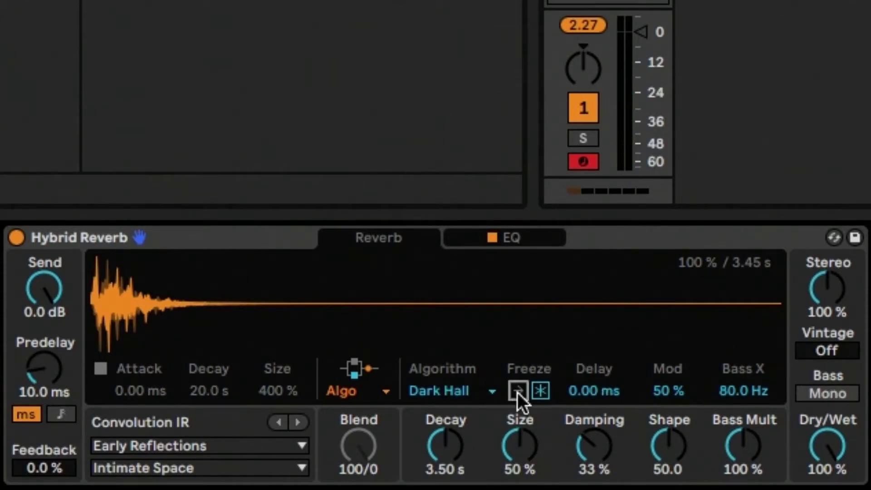
{"action": "left_click", "coordinate": [543, 392]}
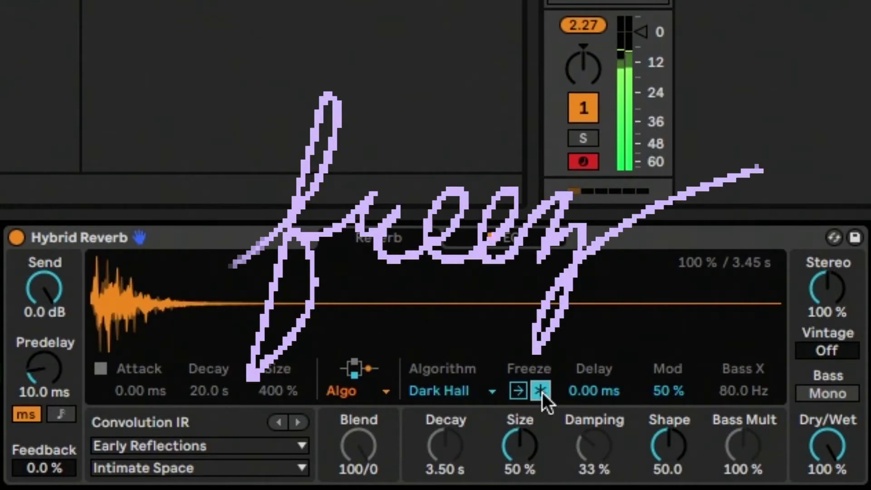
{"action": "left_click_drag", "start_coordinate": [642, 37], "coordinate": [641, 86]}
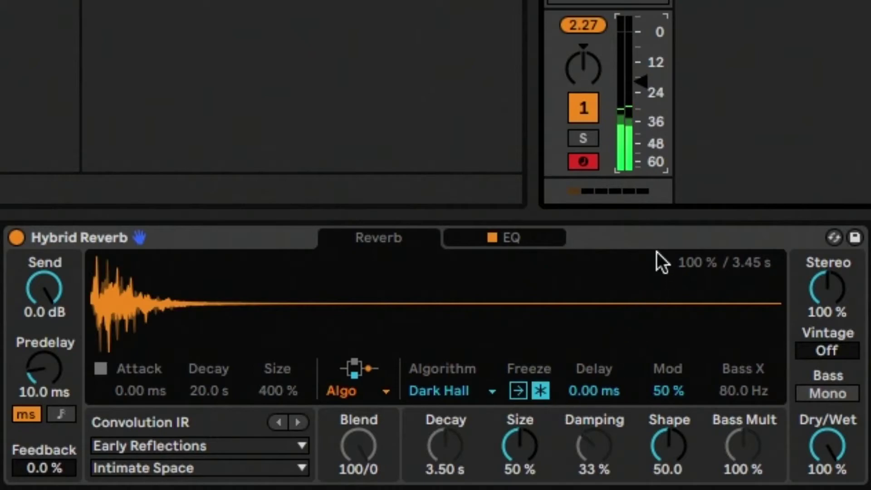
{"action": "left_click_drag", "start_coordinate": [641, 81], "coordinate": [641, 62]}
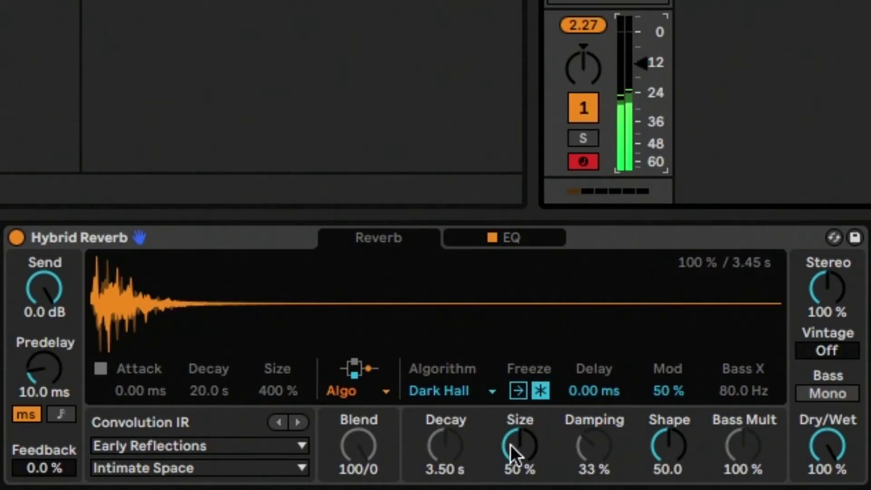
- Try the frozen reverb's Size at 0.0 % and 100 %, and return it to 50 %
{"action": "left_click_drag", "start_coordinate": [519, 439], "coordinate": [519, 483]}
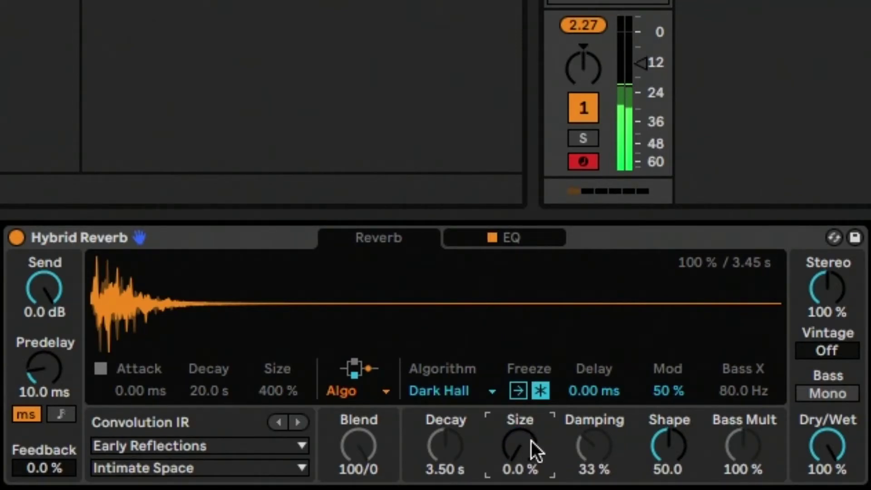
{"action": "left_click_drag", "start_coordinate": [532, 441], "coordinate": [547, 311]}
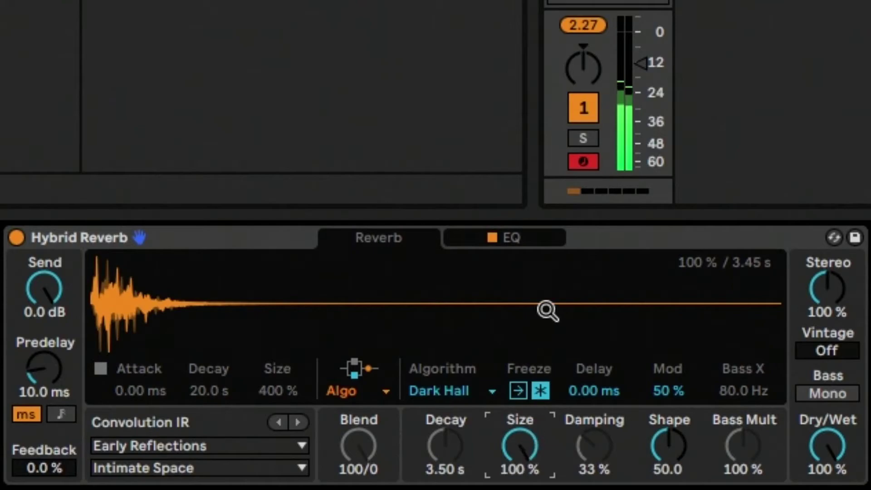
{"action": "double_click", "coordinate": [533, 453]}
- Set the frozen reverb's Shape to 0.00 and Mod to 0.0 % after trying Mod at 100 %, and turn Freeze off
{"action": "mouse_move", "coordinate": [666, 445]}
{"action": "left_mouse_down"}
{"action": "mouse_move", "coordinate": [667, 468]}
{"action": "mouse_move", "coordinate": [672, 411]}
{"action": "mouse_move", "coordinate": [669, 462]}
{"action": "mouse_move", "coordinate": [670, 429]}
{"action": "mouse_move", "coordinate": [671, 440]}
{"action": "left_mouse_up"}
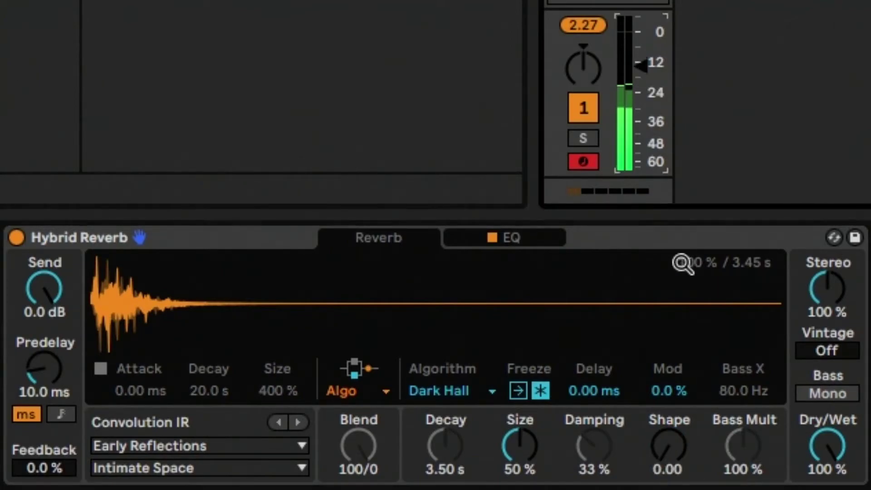
{"action": "left_click_drag", "start_coordinate": [669, 391], "coordinate": [675, 363]}
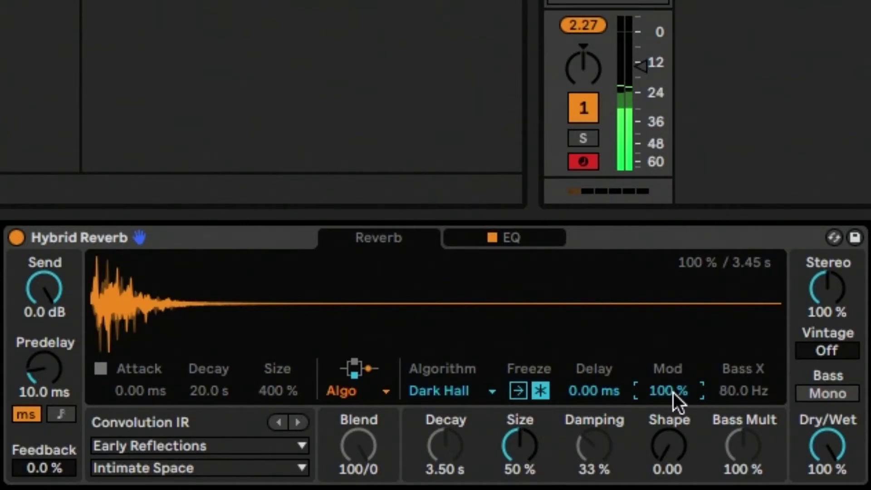
{"action": "key", "text": "Delete"}
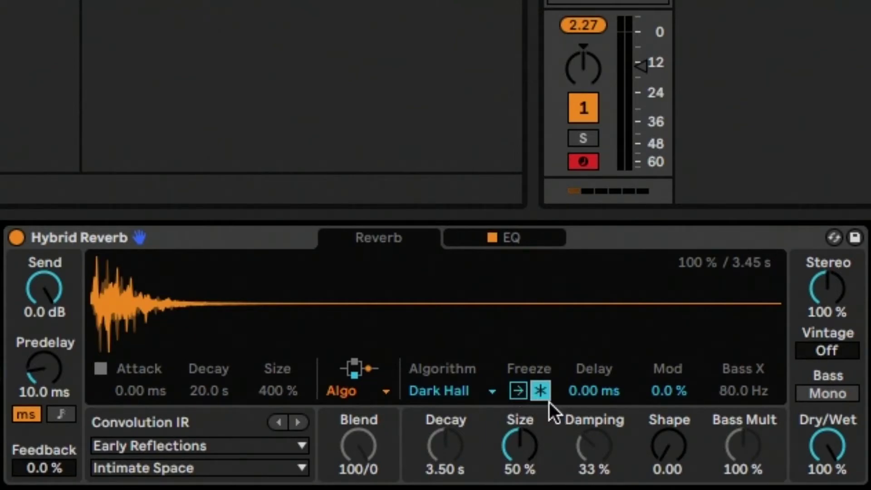
{"action": "left_click", "coordinate": [518, 391]}
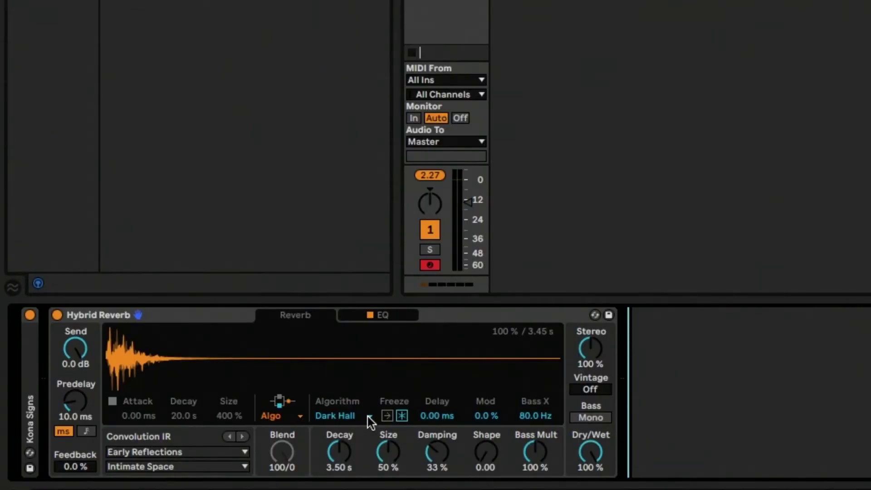
- Read the help description of the Algorithm Type setting and look through the list of available algorithms
{"action": "left_click", "coordinate": [368, 417]}
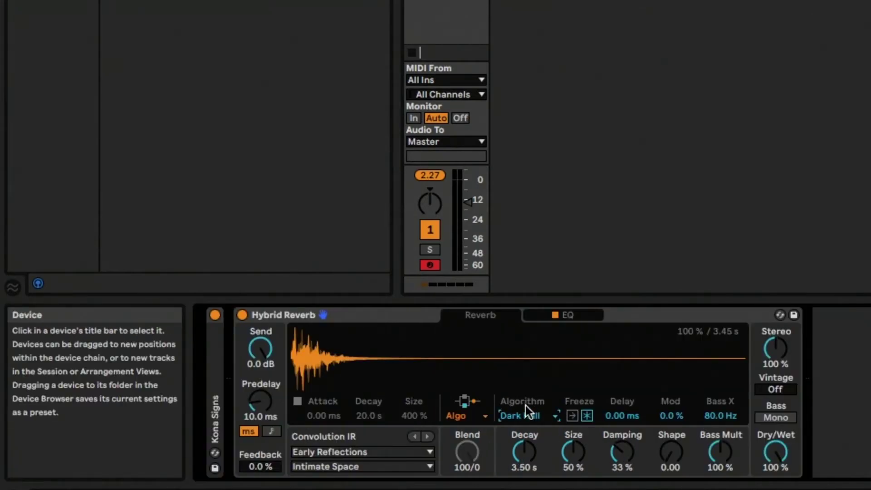
{"action": "mouse_move", "coordinate": [526, 411]}
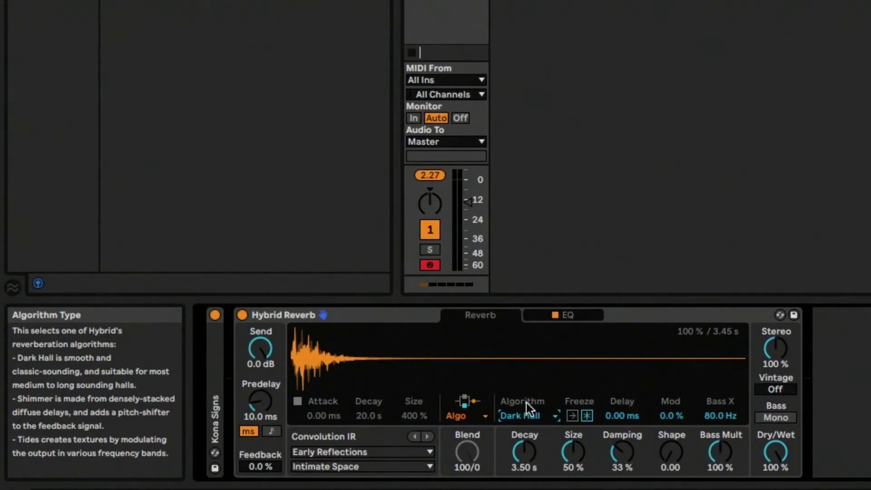
{"action": "left_click", "coordinate": [525, 414]}
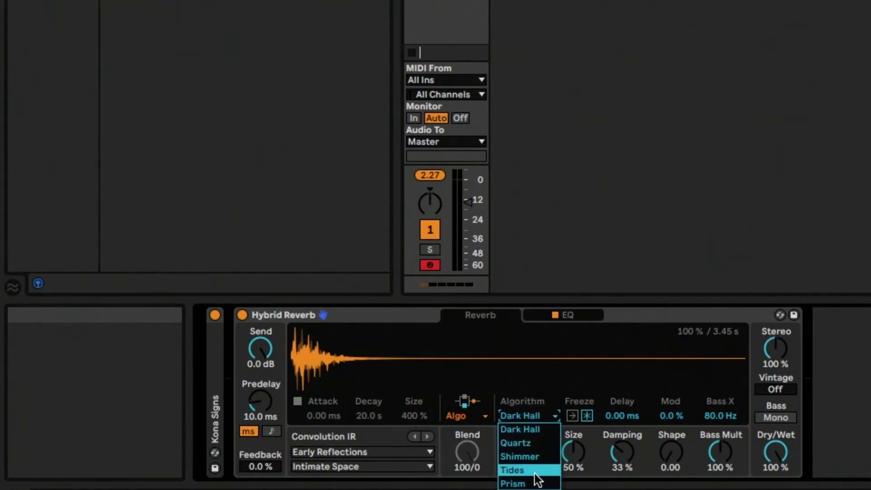
{"action": "left_click", "coordinate": [531, 413]}
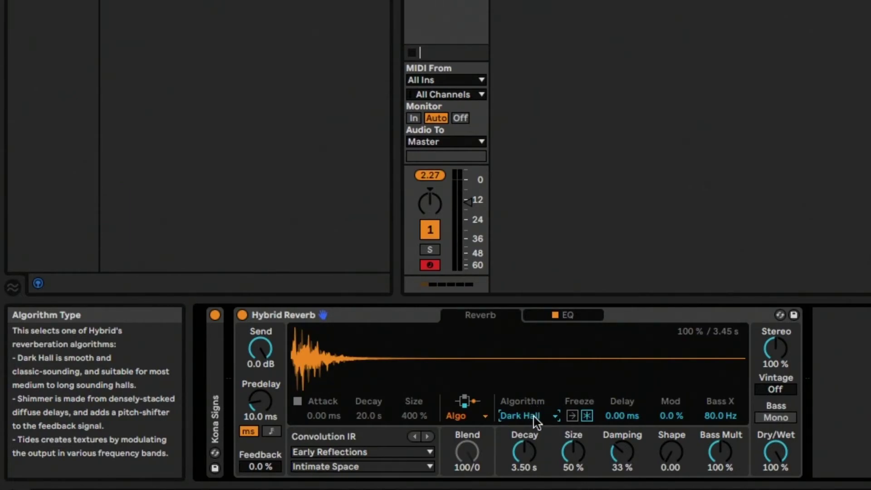
- Audition the Quartz, Shimmer, Tides and Prism reverb algorithms one after another
{"action": "left_click", "coordinate": [534, 416]}
{"action": "left_click", "coordinate": [526, 441]}
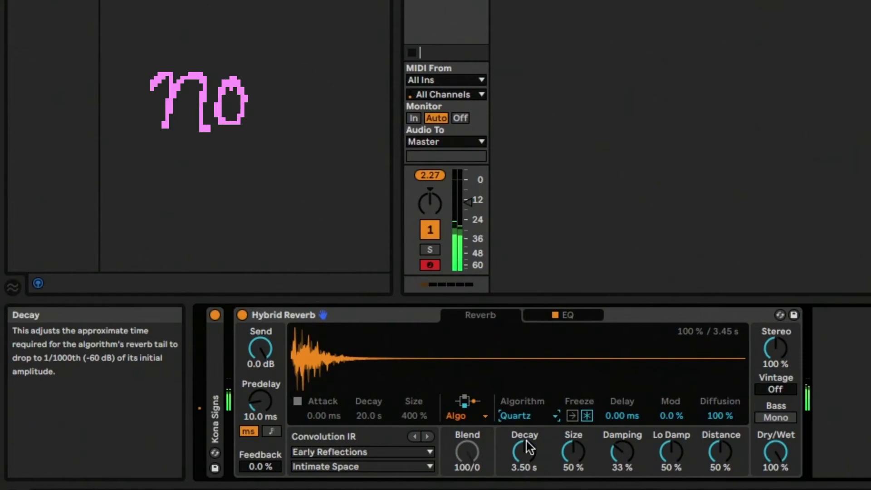
{"action": "left_click", "coordinate": [545, 413]}
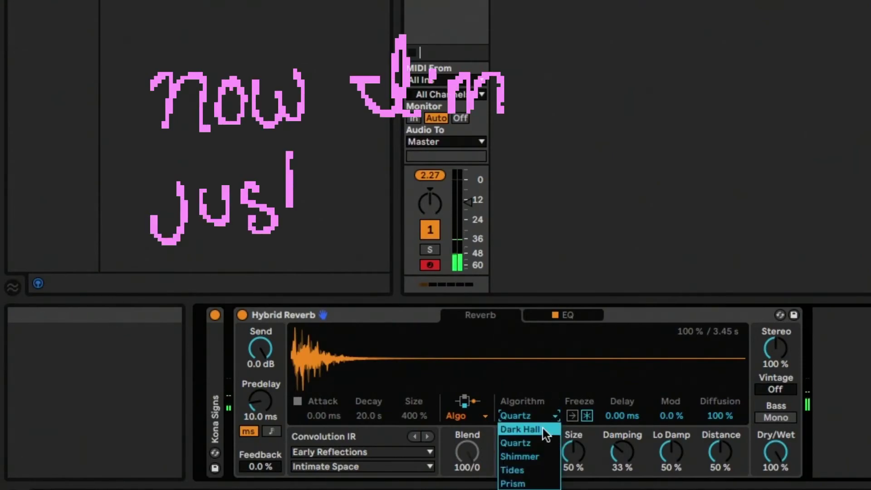
{"action": "left_click", "coordinate": [534, 451]}
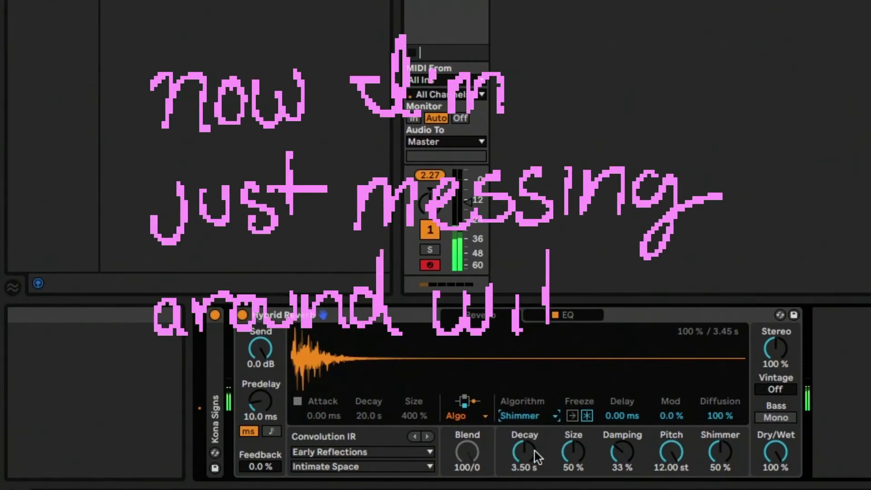
{"action": "left_click", "coordinate": [541, 417]}
{"action": "left_click", "coordinate": [539, 470]}
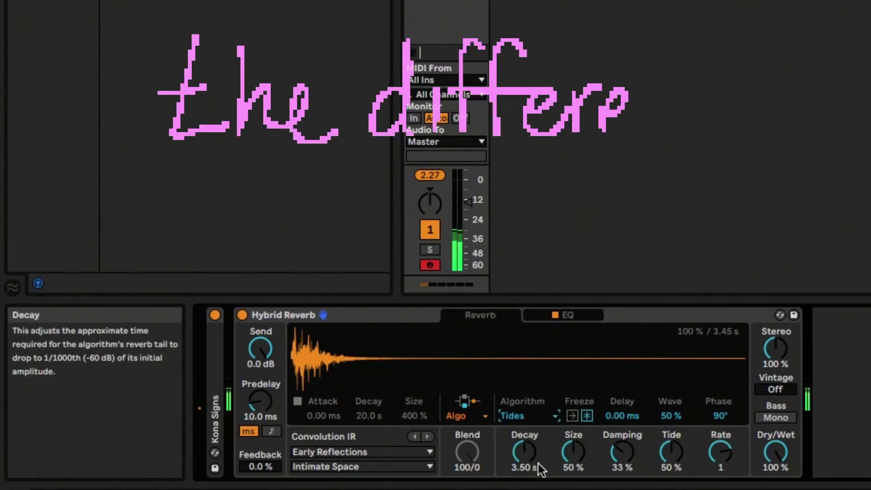
{"action": "left_click", "coordinate": [538, 415]}
{"action": "left_click", "coordinate": [528, 484]}
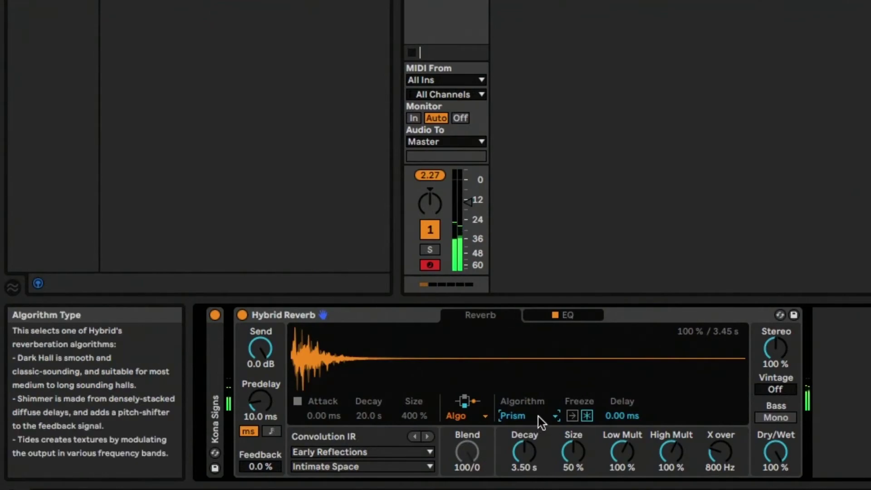
- Set the algorithm Decay to 9.66 s and Size to 64 %, and switch the algorithm to Tides
{"action": "mouse_move", "coordinate": [527, 450]}
{"action": "left_mouse_down"}
{"action": "mouse_move", "coordinate": [528, 399]}
{"action": "mouse_move", "coordinate": [527, 435]}
{"action": "left_mouse_up"}
{"action": "left_click_drag", "start_coordinate": [569, 454], "coordinate": [524, 445]}
{"action": "left_click", "coordinate": [522, 415]}
{"action": "left_click", "coordinate": [531, 472]}
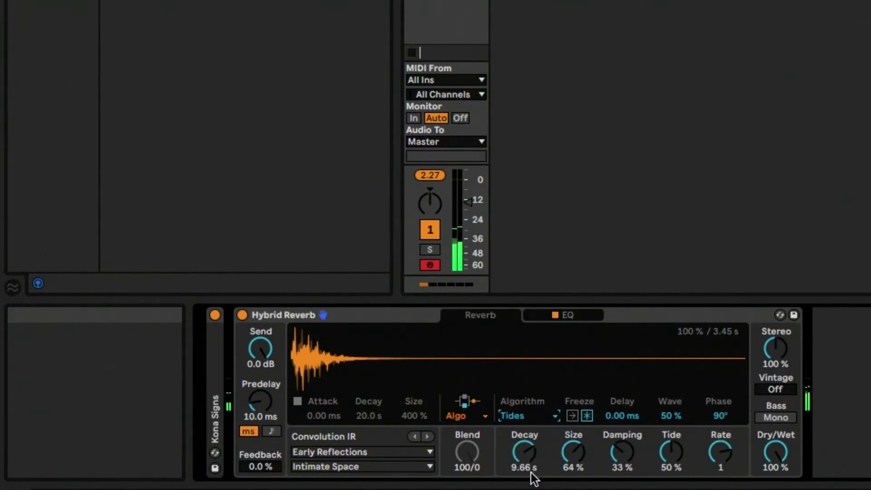
- Compare the Quartz and Shimmer algorithms at the longer decay, return to Quartz, and switch to Prism
{"action": "left_click", "coordinate": [528, 419]}
{"action": "left_click", "coordinate": [529, 444]}
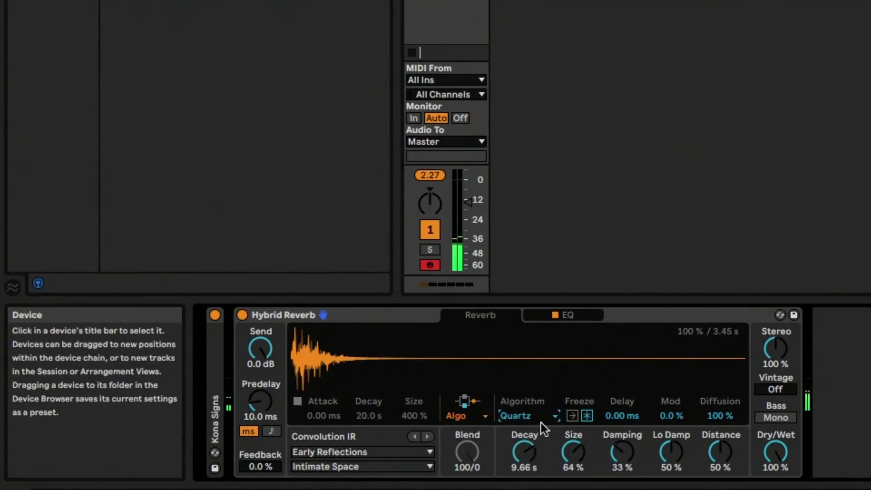
{"action": "left_click", "coordinate": [540, 419]}
{"action": "left_click", "coordinate": [535, 415]}
{"action": "left_click_drag", "start_coordinate": [536, 415], "coordinate": [539, 449]}
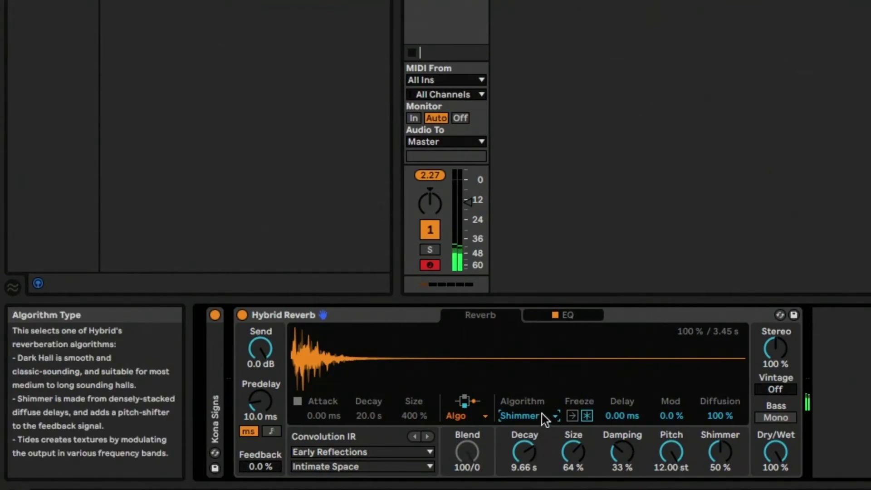
{"action": "left_click_drag", "start_coordinate": [542, 414], "coordinate": [535, 446]}
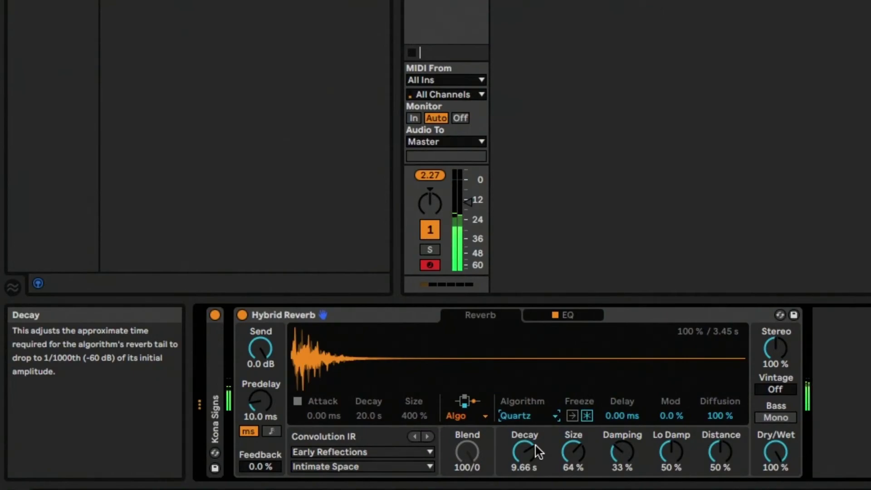
{"action": "left_click_drag", "start_coordinate": [541, 417], "coordinate": [540, 482]}
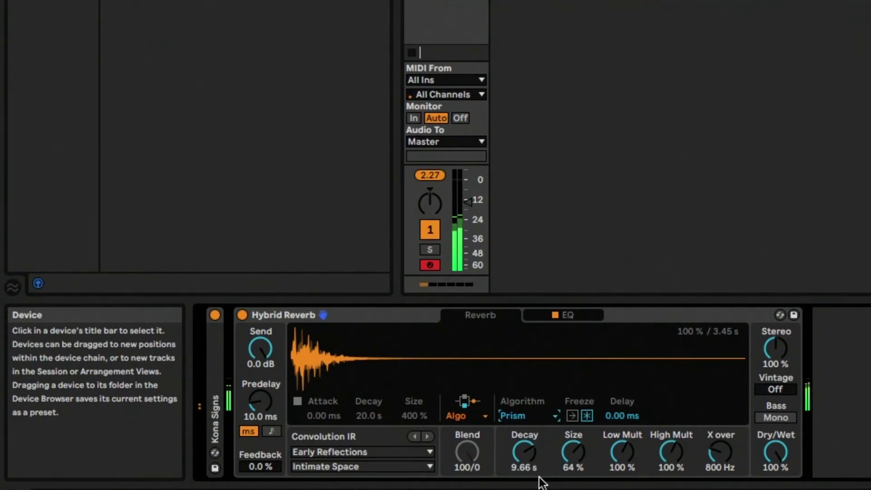
- Try Dry/Wet at just under 50 %, and undo both that change and the switch to Prism
{"action": "left_click_drag", "start_coordinate": [771, 453], "coordinate": [772, 477]}
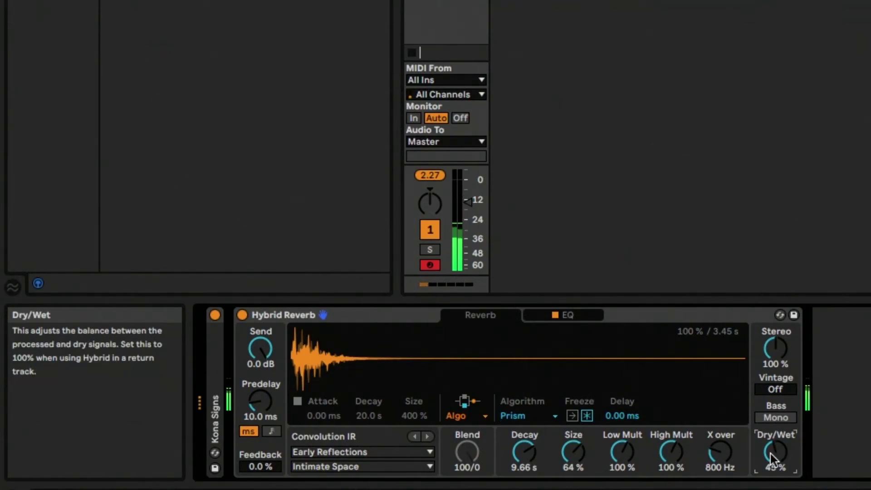
{"action": "key", "text": "ctrl+z"}
{"action": "key", "text": "ctrl+z"}
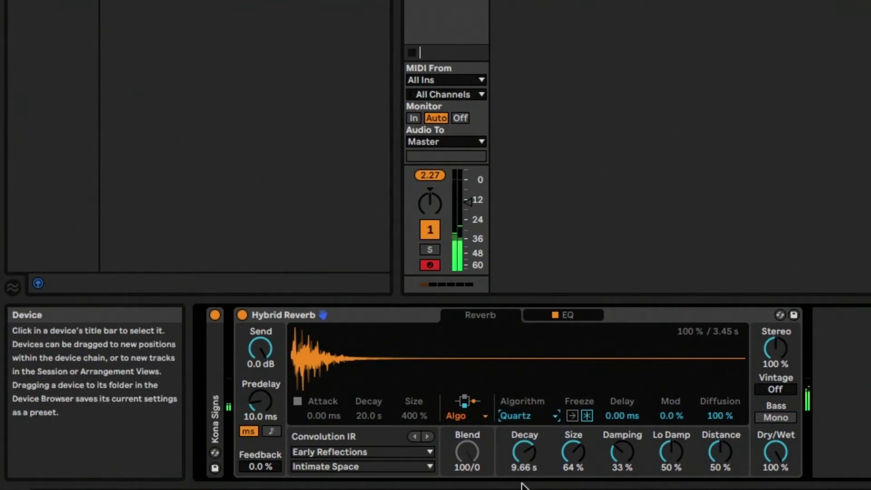
- Switch the algorithm to Dark Hall, and audition Shimmer and Tides with Decay at 3.50 s and Size at 50 %
{"action": "left_click", "coordinate": [524, 415]}
{"action": "left_click", "coordinate": [526, 421]}
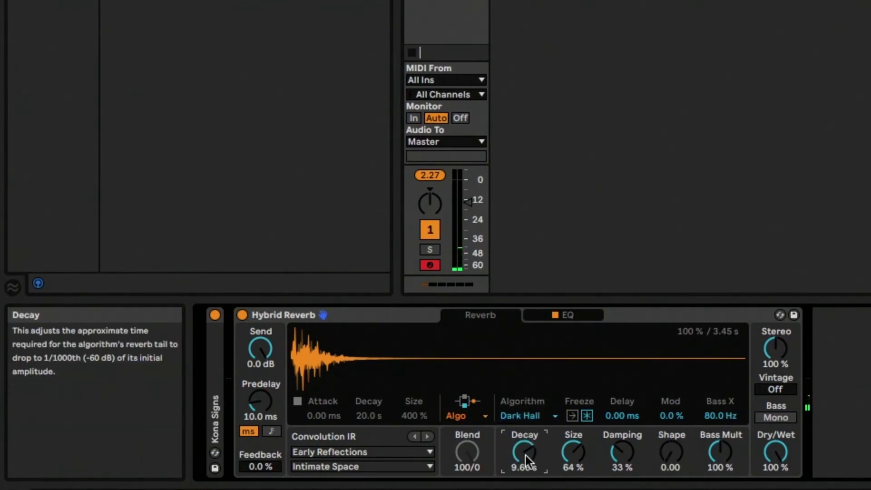
{"action": "left_click", "coordinate": [536, 415]}
{"action": "left_click", "coordinate": [536, 448]}
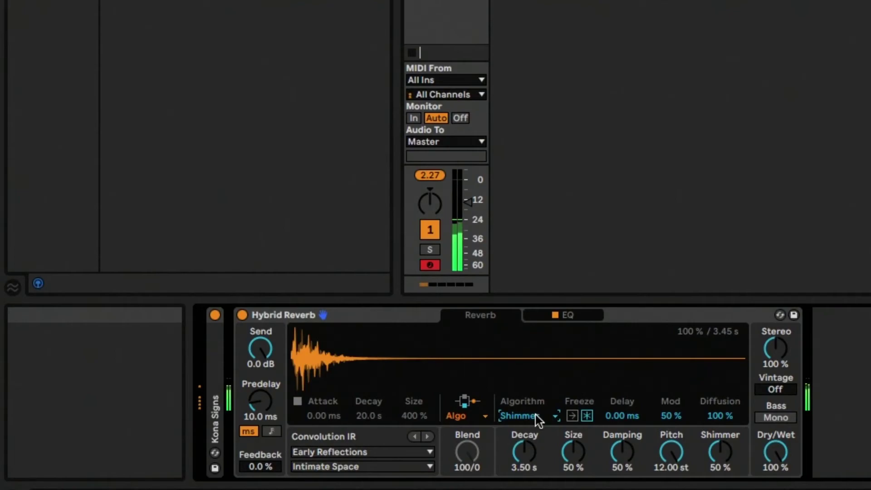
{"action": "left_click", "coordinate": [535, 414]}
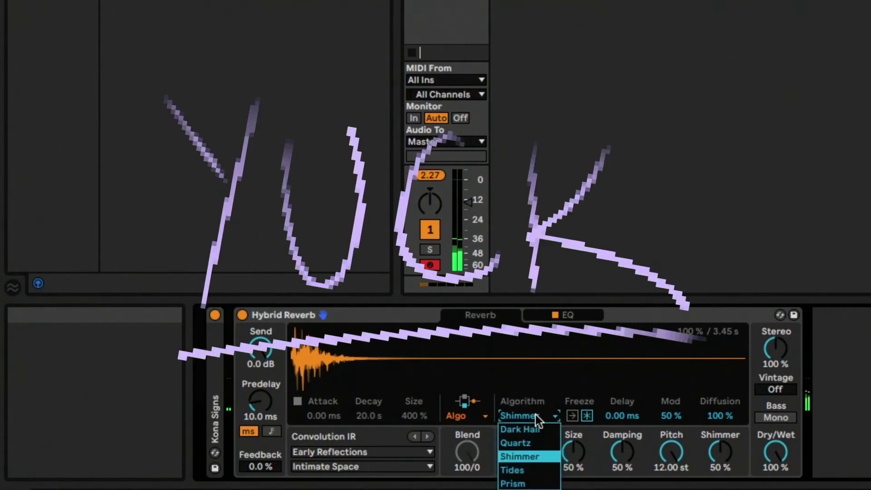
{"action": "left_click", "coordinate": [536, 469]}
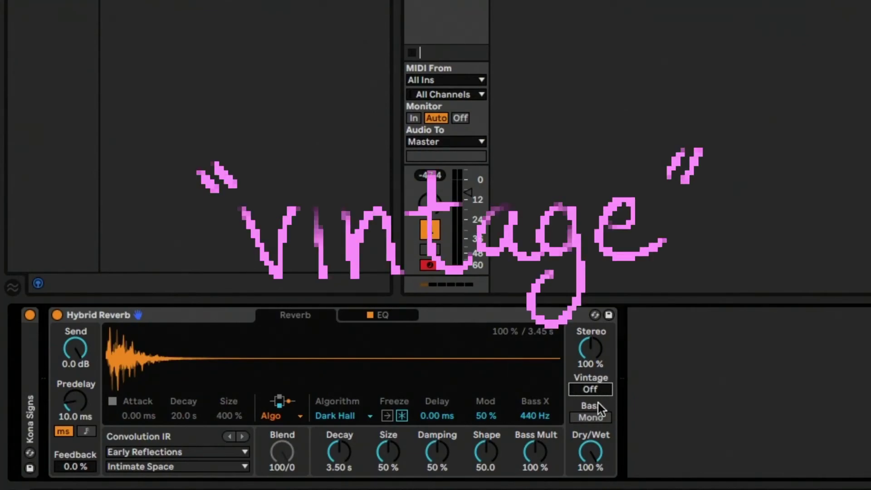
- Audition the reverb's Vintage effect at Extreme and at Old on the Dark Hall algorithm
{"action": "left_click", "coordinate": [595, 390]}
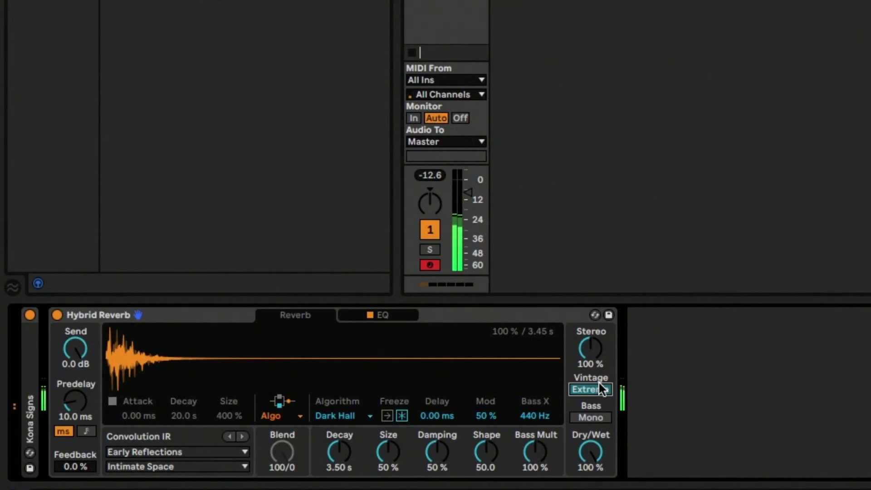
{"action": "left_click_drag", "start_coordinate": [602, 389], "coordinate": [601, 389]}
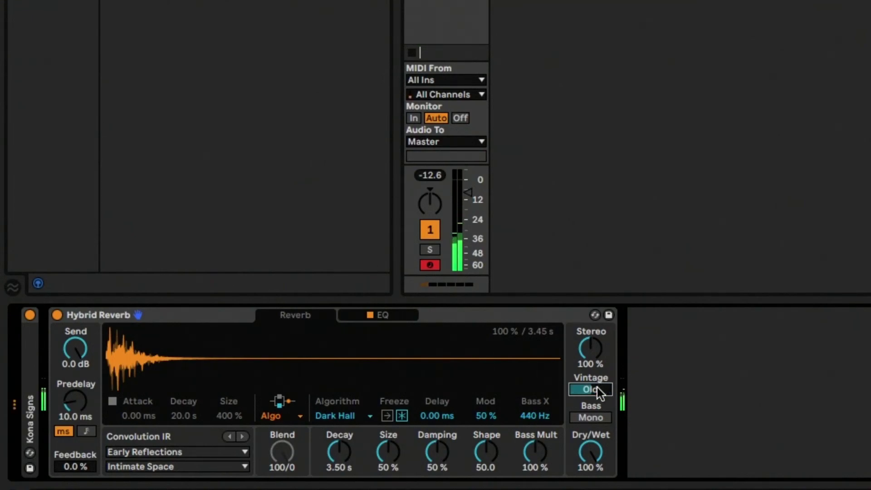
{"action": "mouse_move", "coordinate": [590, 390]}
{"action": "left_mouse_down"}
{"action": "mouse_move", "coordinate": [591, 381]}
{"action": "mouse_move", "coordinate": [590, 390]}
{"action": "left_mouse_up"}
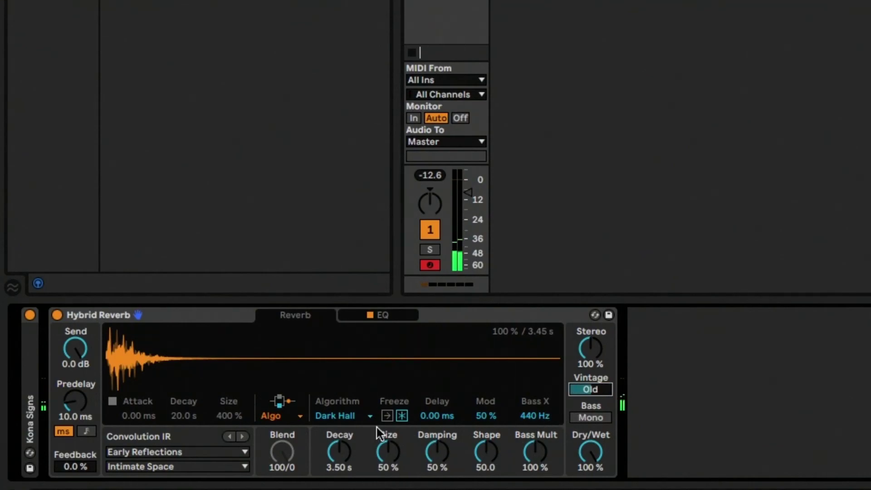
- Freeze the reverb tail to compare Vintage at Extreme and Off, and release the freeze
{"action": "left_click", "coordinate": [402, 416]}
{"action": "left_click", "coordinate": [605, 389]}
{"action": "left_click_drag", "start_coordinate": [606, 389], "coordinate": [605, 383]}
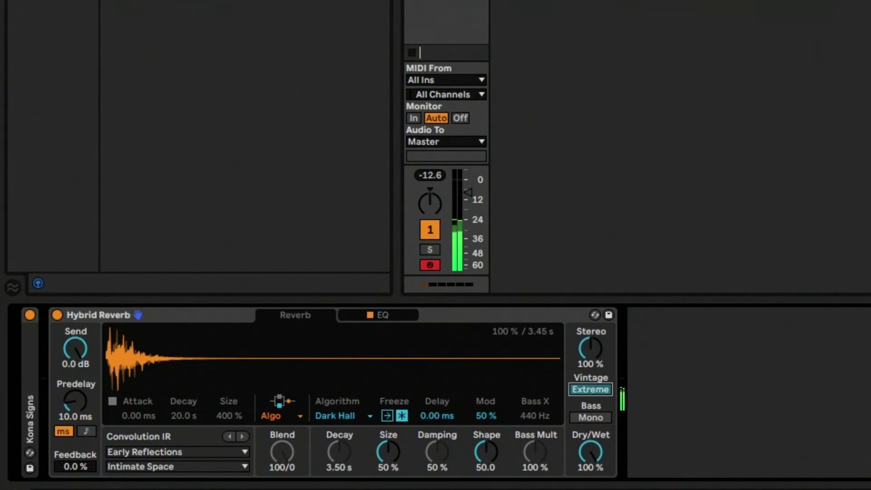
{"action": "scroll", "coordinate": [601, 391], "scroll_direction": "down", "scroll_amount": 3}
{"action": "left_click", "coordinate": [387, 416]}
{"action": "left_click", "coordinate": [402, 416]}
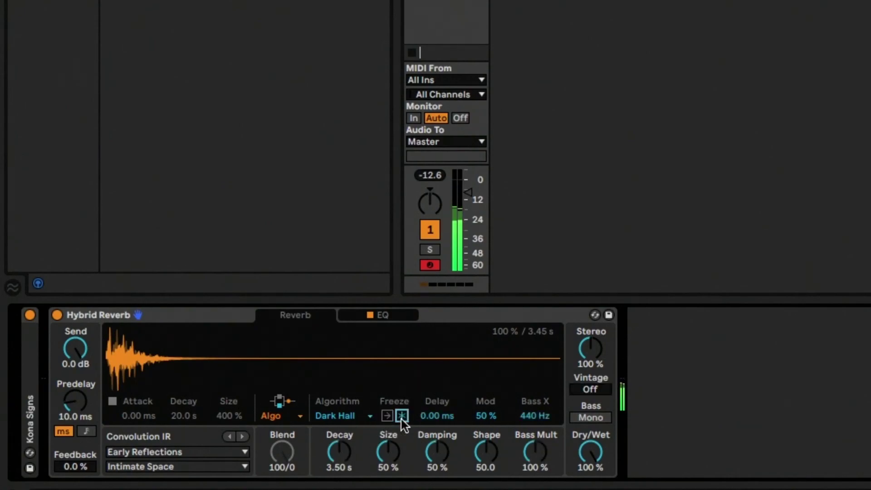
- Compare Stereo at 0 % and 100 %, and widen it to 200 % with Bass Mono turned on
{"action": "left_click_drag", "start_coordinate": [591, 348], "coordinate": [590, 380]}
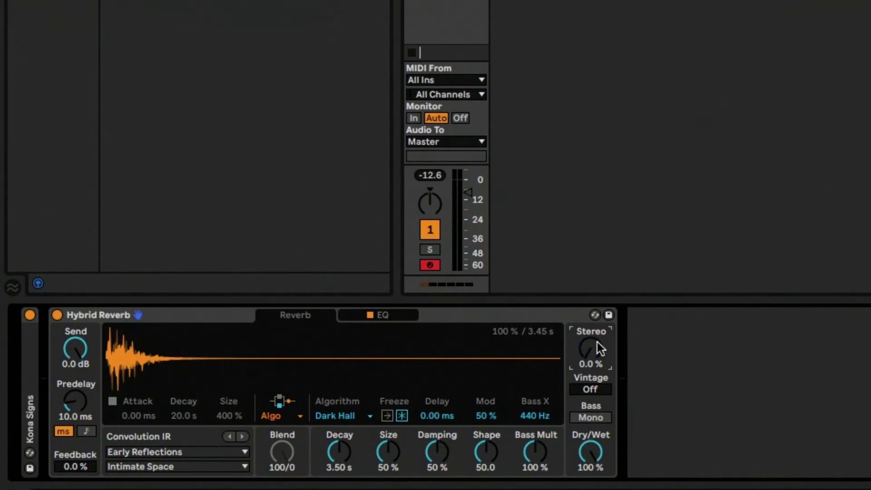
{"action": "left_click_drag", "start_coordinate": [598, 343], "coordinate": [597, 323]}
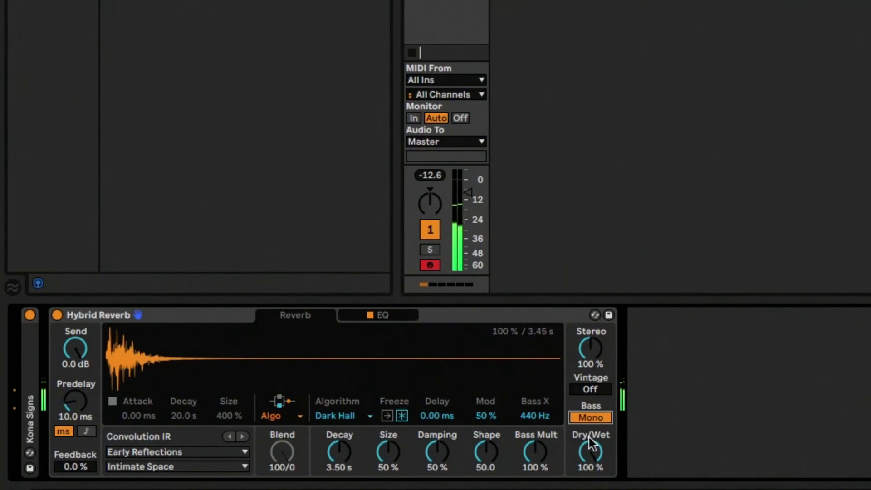
{"action": "mouse_move", "coordinate": [593, 364]}
{"action": "left_mouse_down"}
{"action": "mouse_move", "coordinate": [592, 322]}
{"action": "mouse_move", "coordinate": [593, 368]}
{"action": "mouse_move", "coordinate": [599, 363]}
{"action": "left_mouse_up"}
- Set the algorithm's Bass X to 1.00 kHz, and check the Bass Mono description in the Info View
{"action": "left_click_drag", "start_coordinate": [536, 415], "coordinate": [585, 413]}
{"action": "key", "text": "shift+question"}
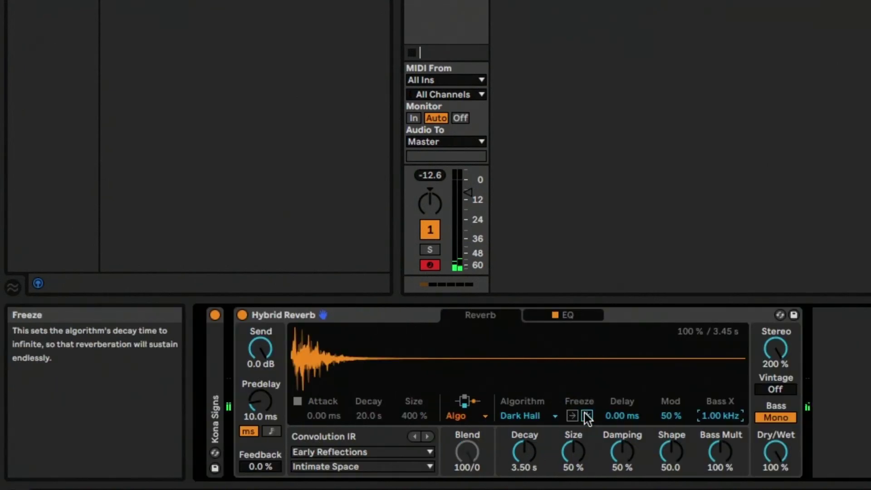
{"action": "mouse_move", "coordinate": [774, 417]}
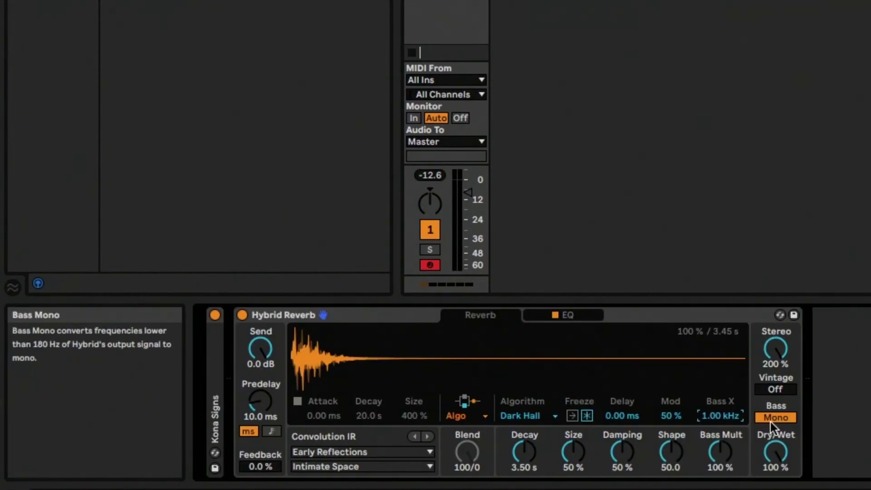
{"action": "key", "text": "shift+question"}
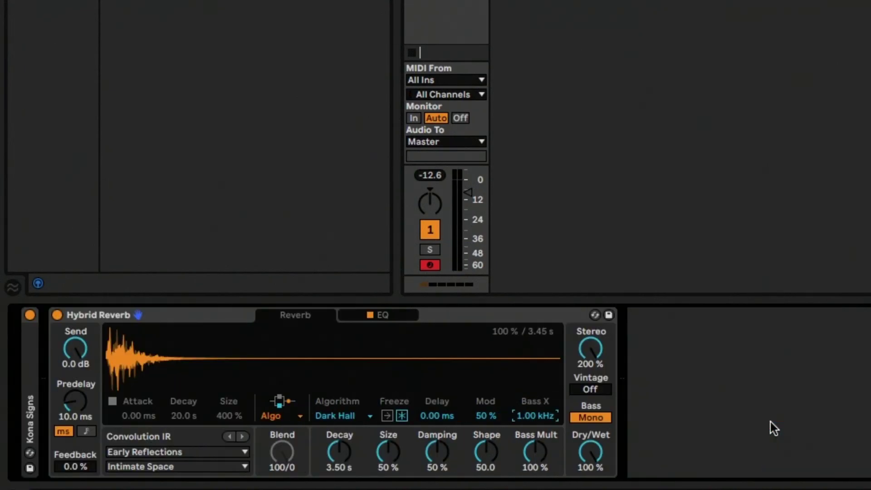